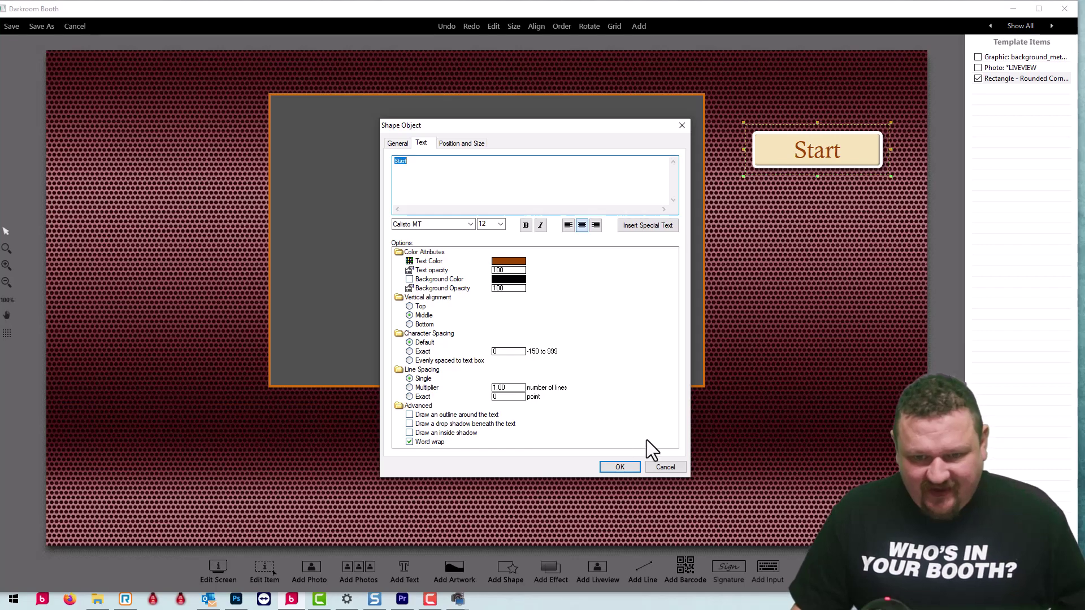
# Set the Start button shape to be always visible
pyautogui.click(664, 467)
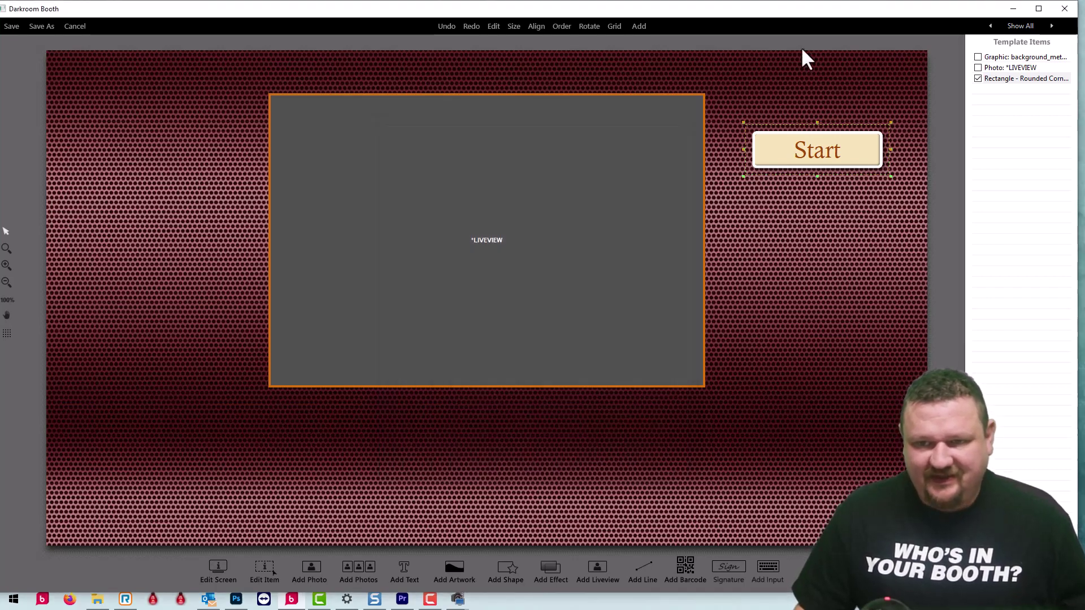
pyautogui.doubleClick(810, 147)
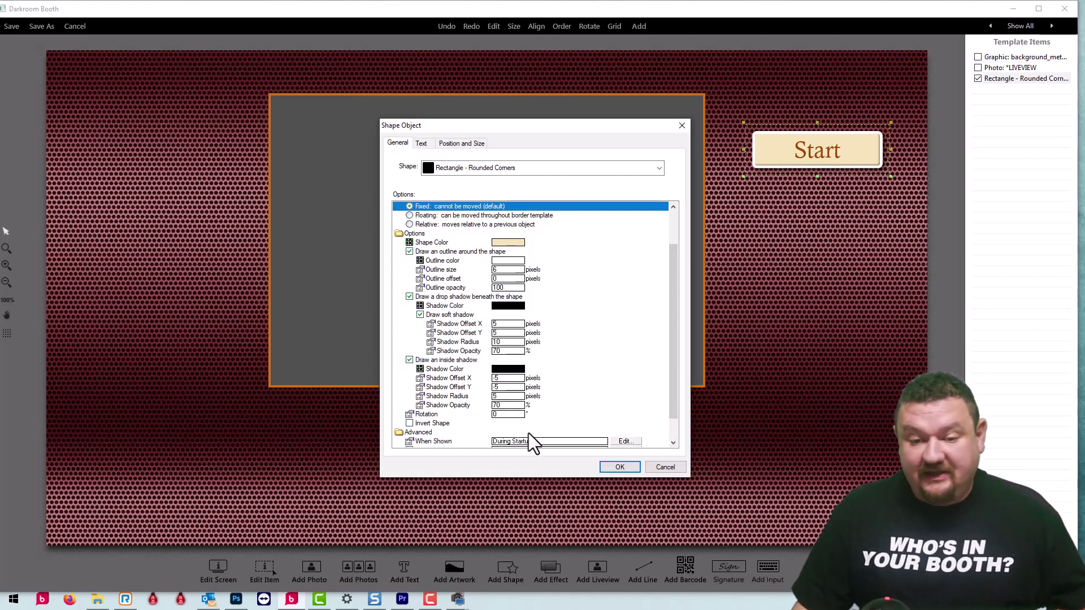
pyautogui.click(524, 441)
pyautogui.click(470, 223)
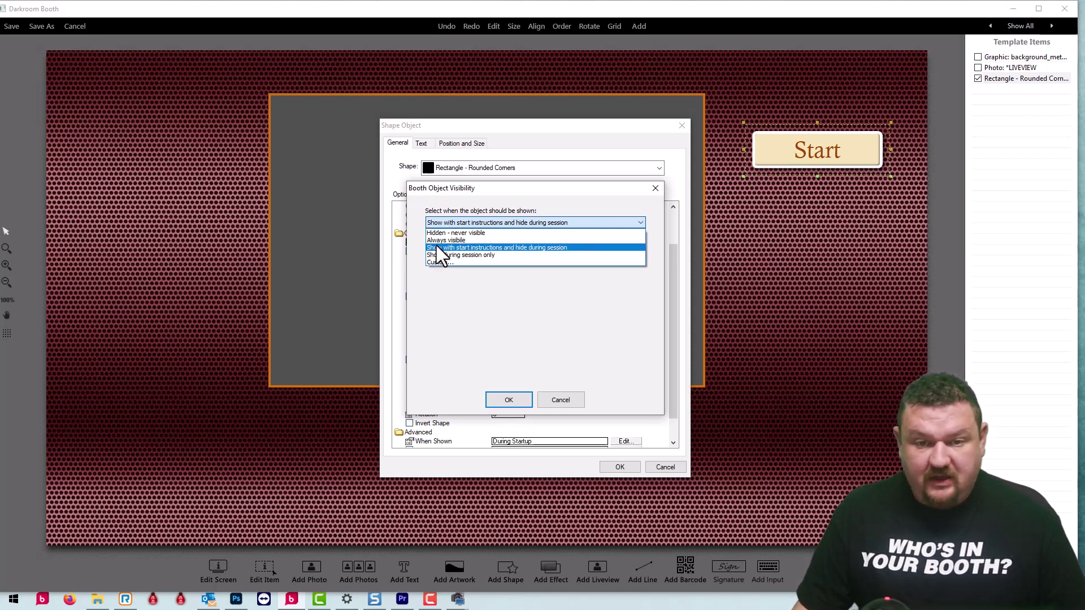
pyautogui.click(452, 256)
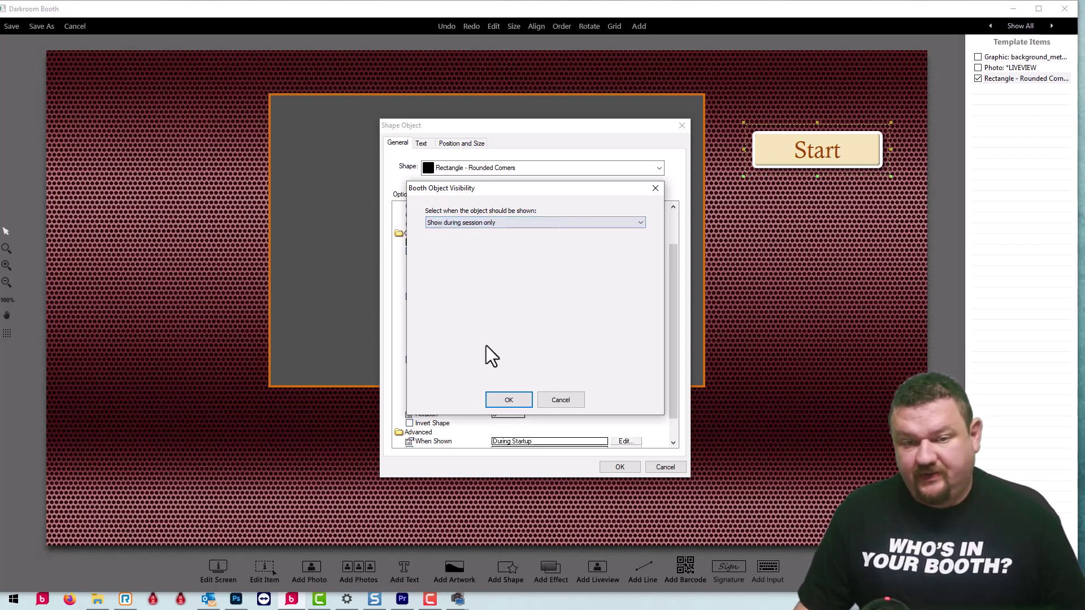
pyautogui.click(442, 225)
pyautogui.click(439, 238)
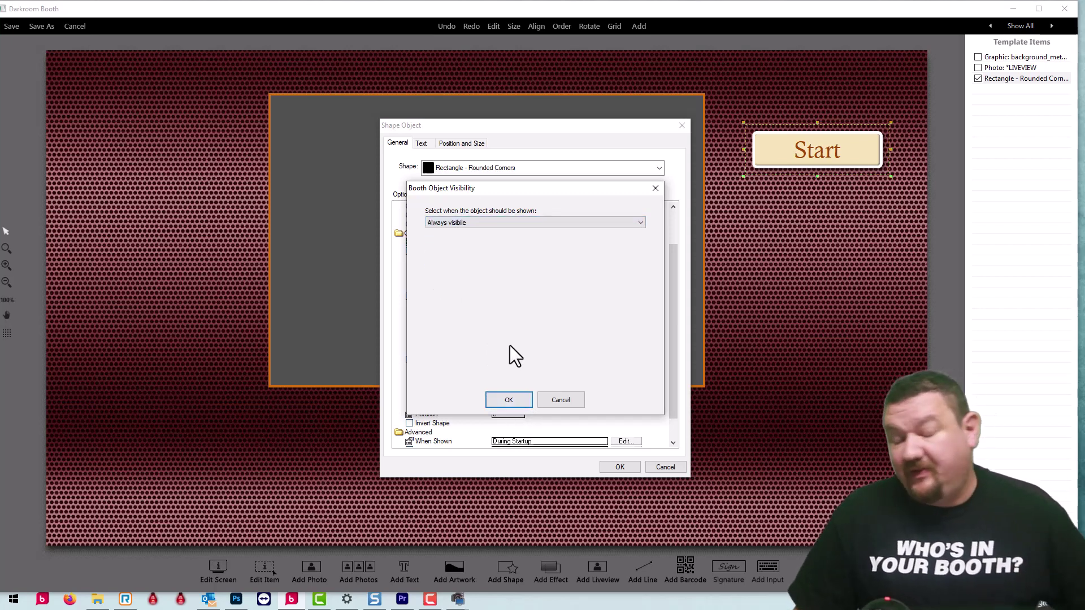
pyautogui.click(515, 397)
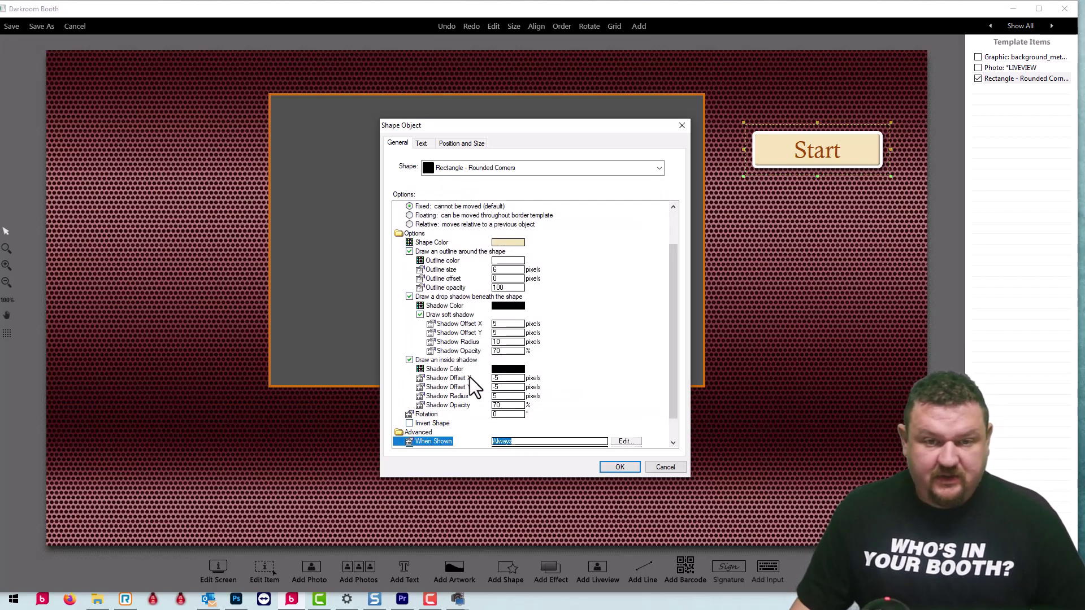
# Assign the Grayscale booth command to the button in place of Start Session
pyautogui.scroll(3, 545, 270)
pyautogui.scroll(-5, 540, 388)
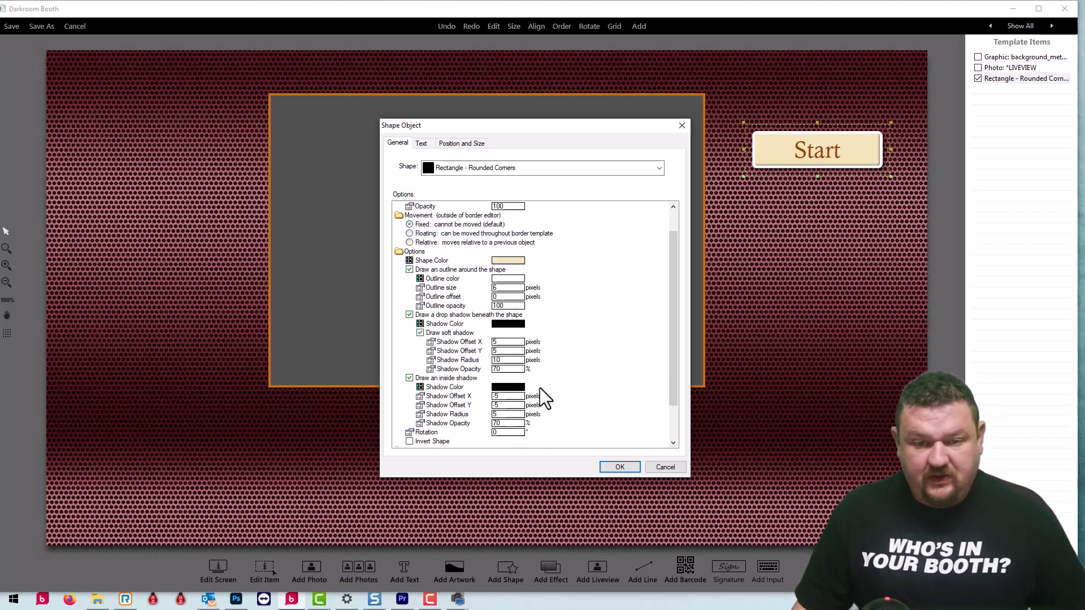
pyautogui.doubleClick(503, 425)
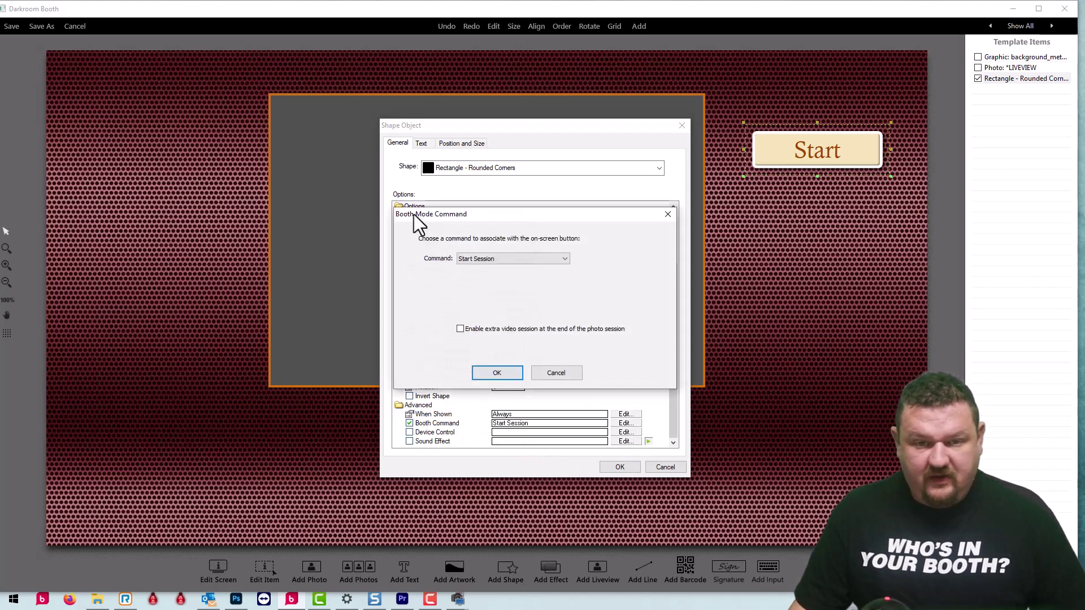
pyautogui.click(500, 261)
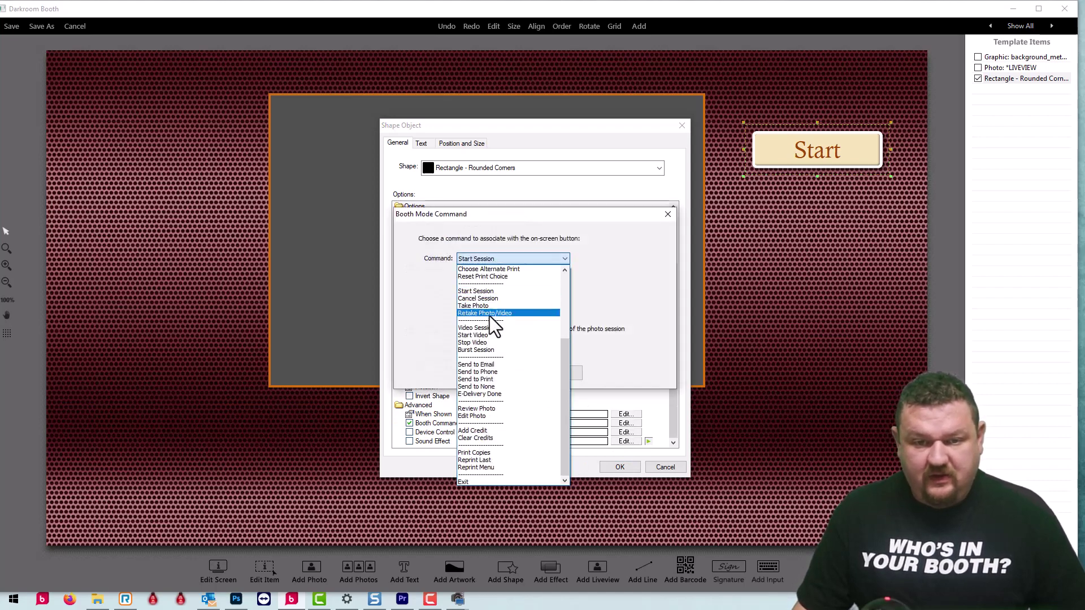
pyautogui.scroll(3, 488, 317)
pyautogui.click(473, 291)
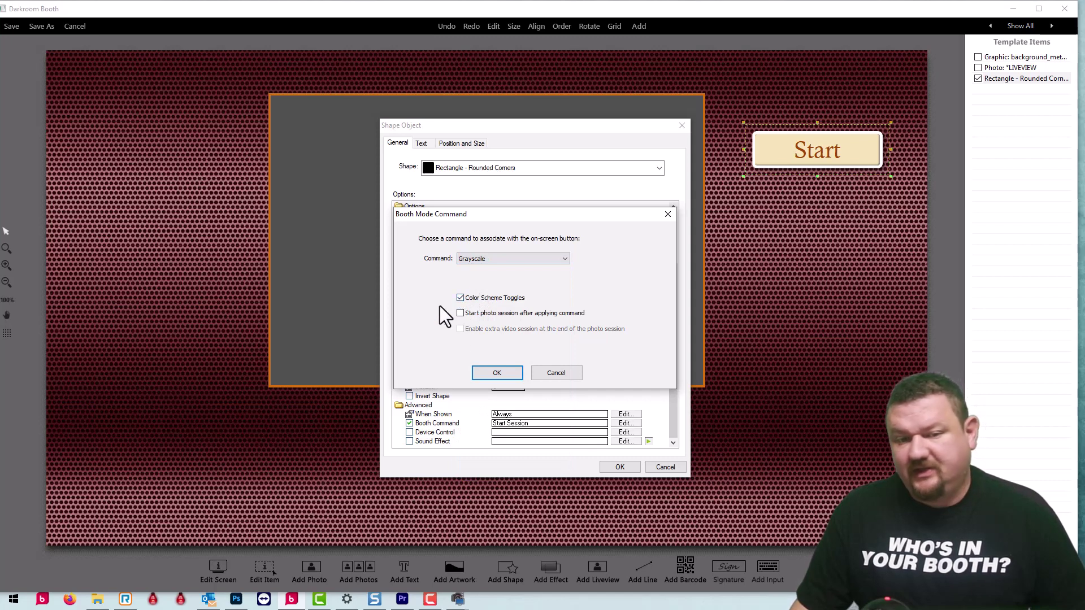
pyautogui.click(505, 372)
# Replace the button's text with "B&W / Color" and apply the shape changes
pyautogui.click(420, 139)
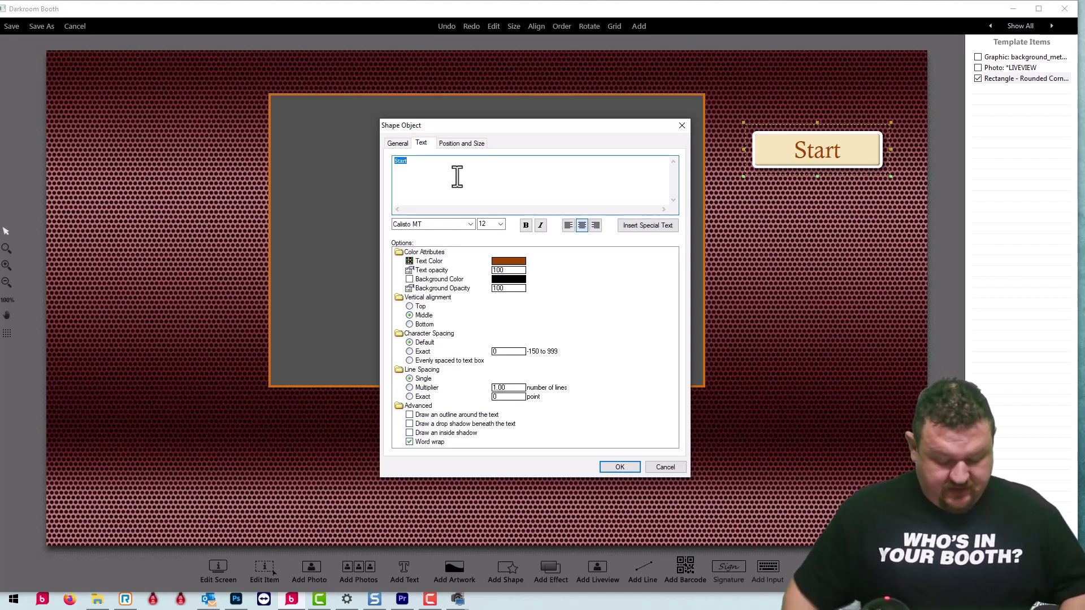
pyautogui.write('B')
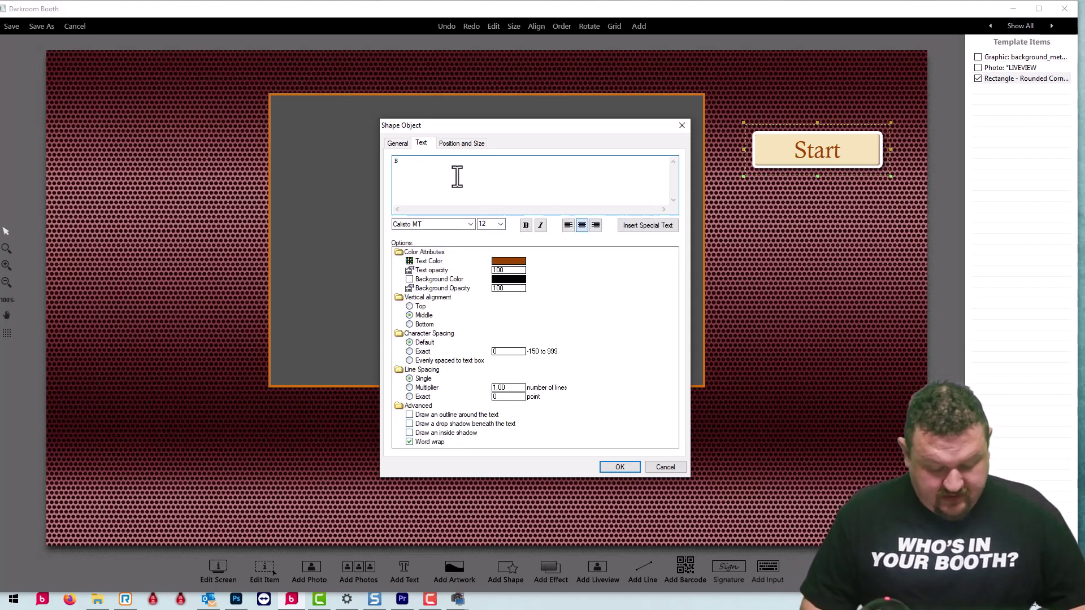
pyautogui.write('&W')
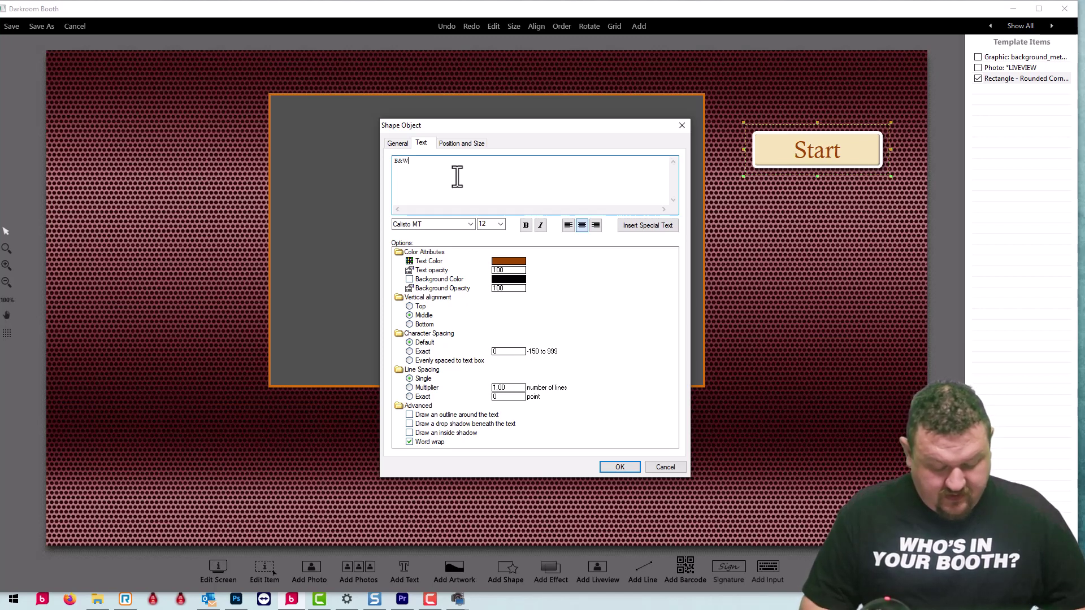
pyautogui.write(' / Color')
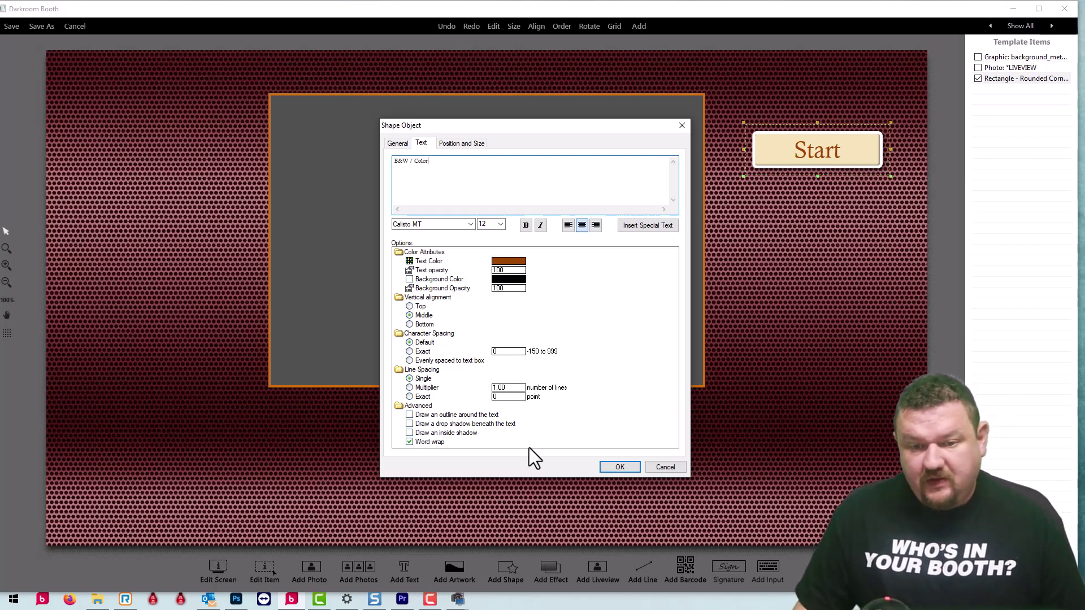
pyautogui.click(617, 467)
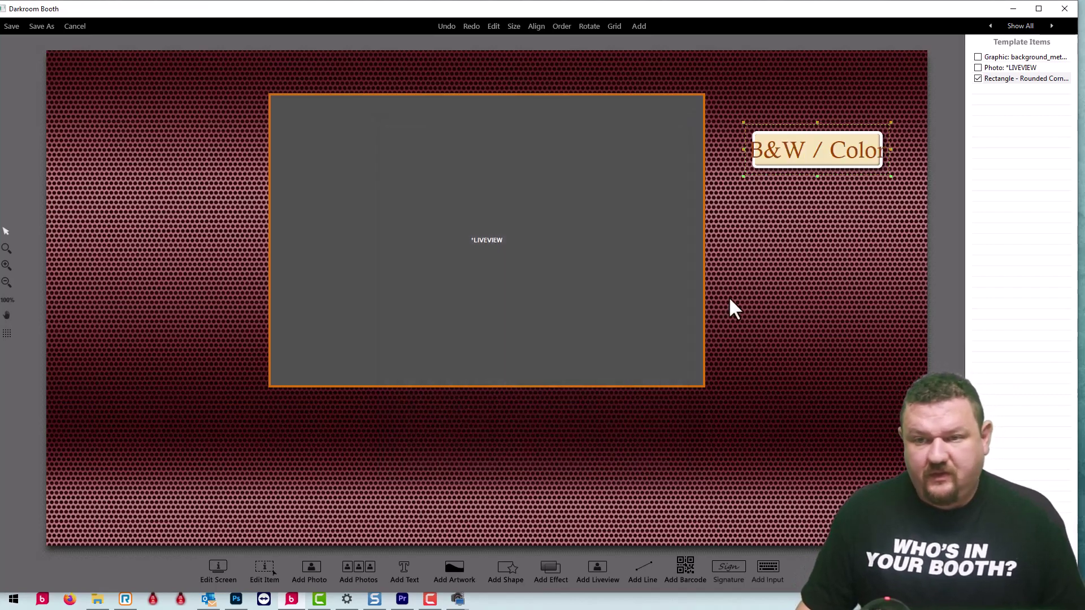
# Restore the original Start button and add the B&W / Color version as a separate item in the same place
pyautogui.moveTo(806, 155); pyautogui.dragTo(814, 206)
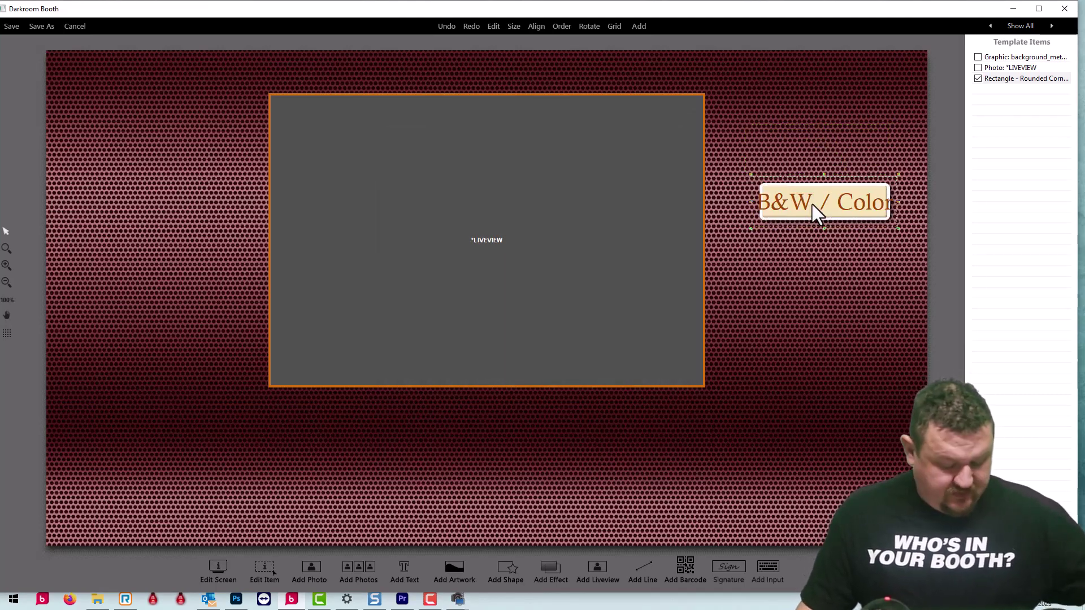
pyautogui.hotkey('ctrl', 'z')
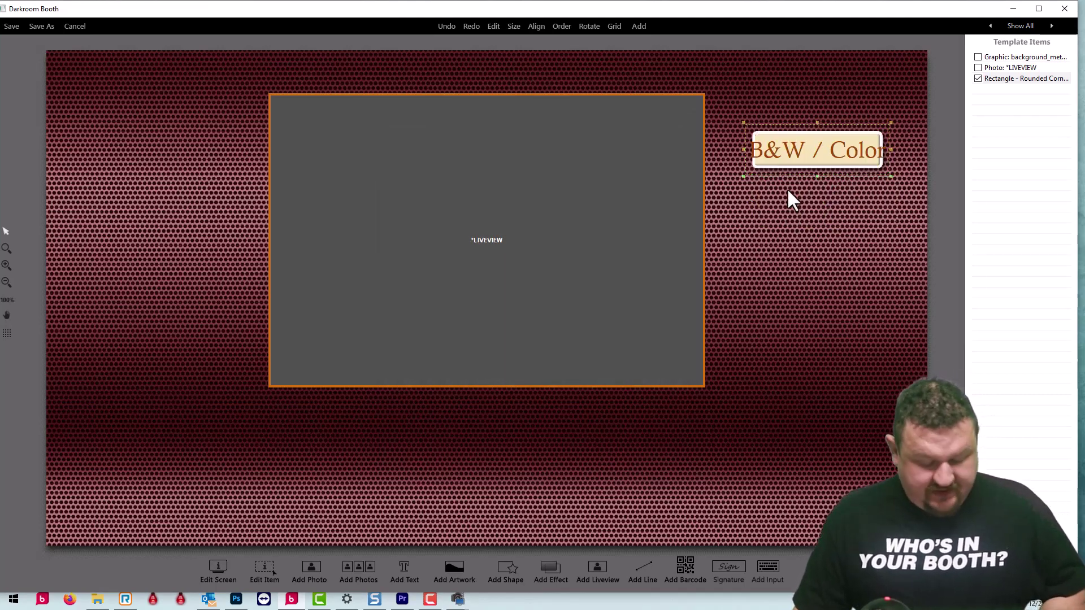
pyautogui.hotkey('ctrl', 'z')
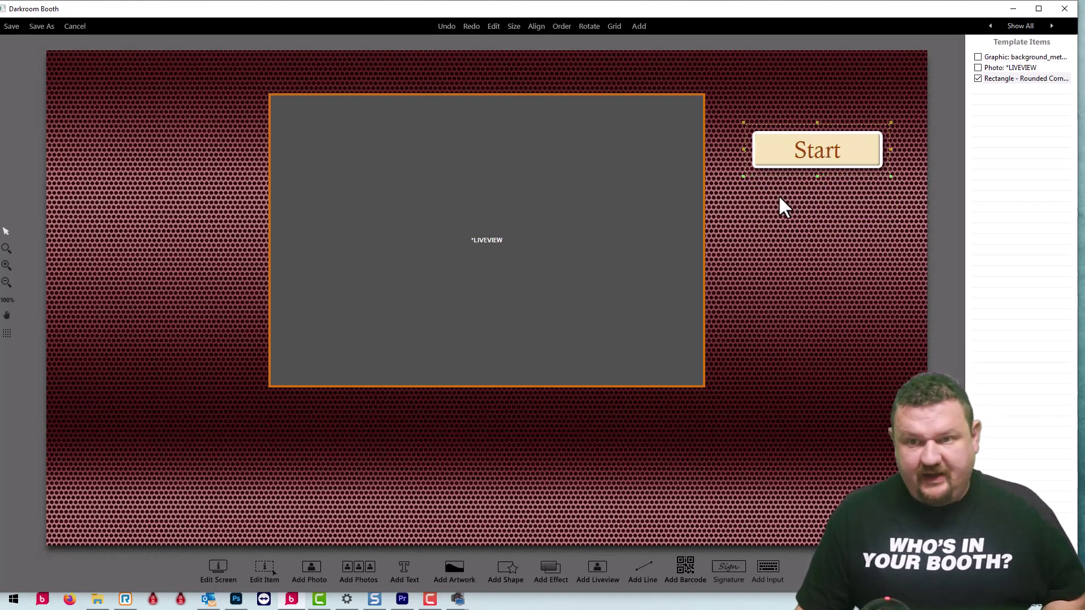
pyautogui.click(808, 294)
pyautogui.hotkey('ctrl', 'y')
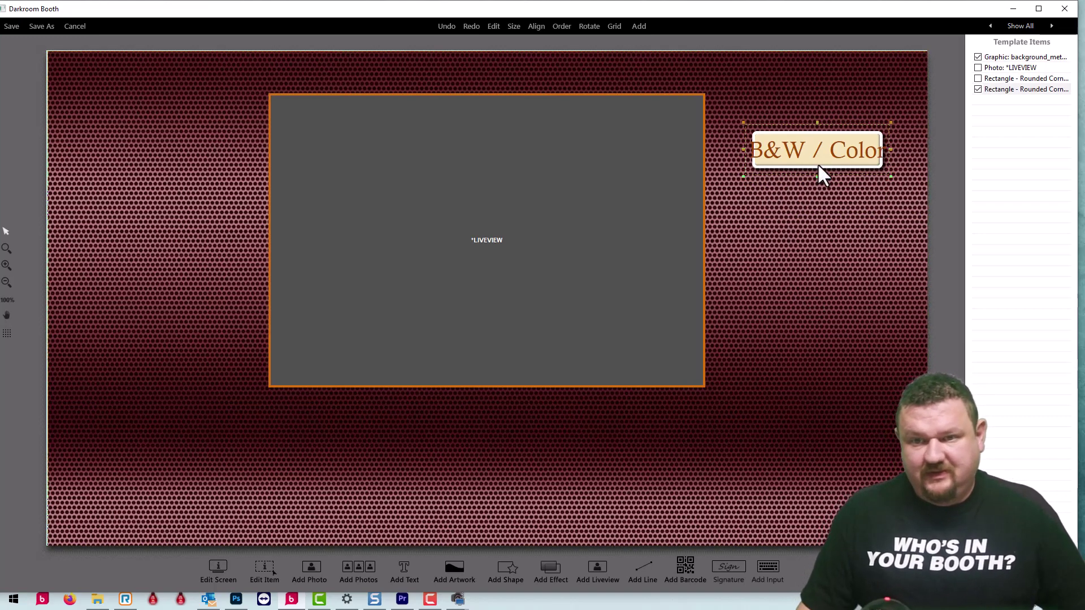
# Try to move the B&W / Color button below the Start button while the background graphic is also selected
pyautogui.hotkey('ctrl', 'y')
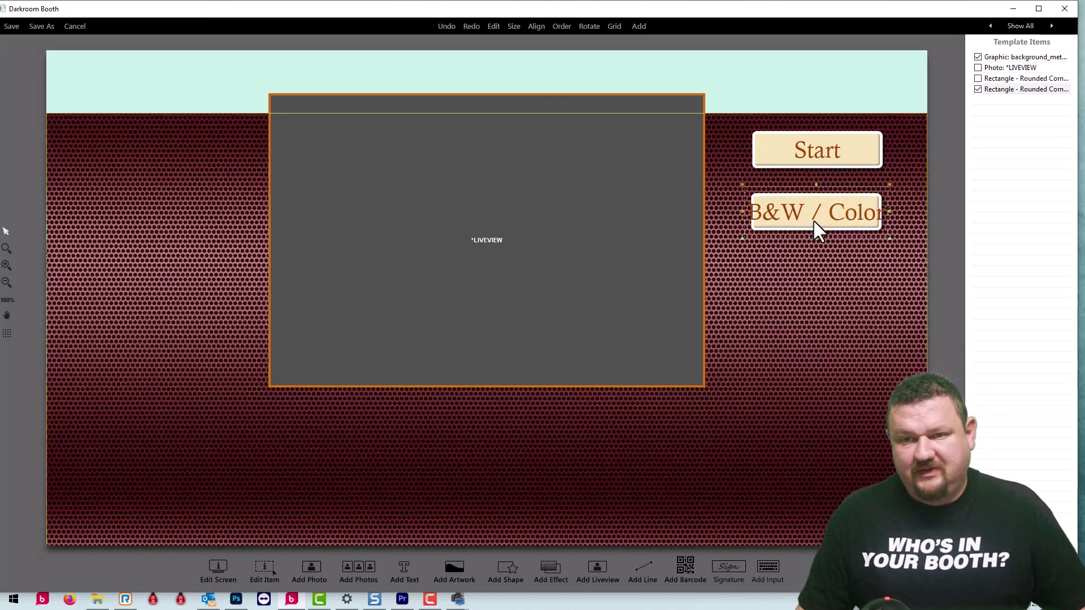
pyautogui.hotkey('ctrl', 'y')
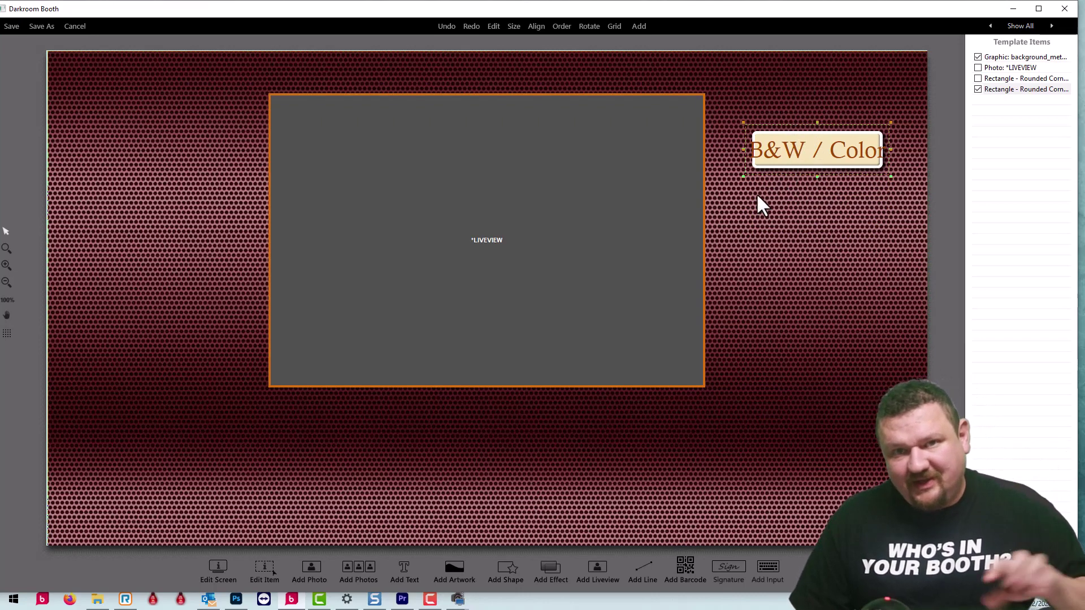
pyautogui.click(842, 308)
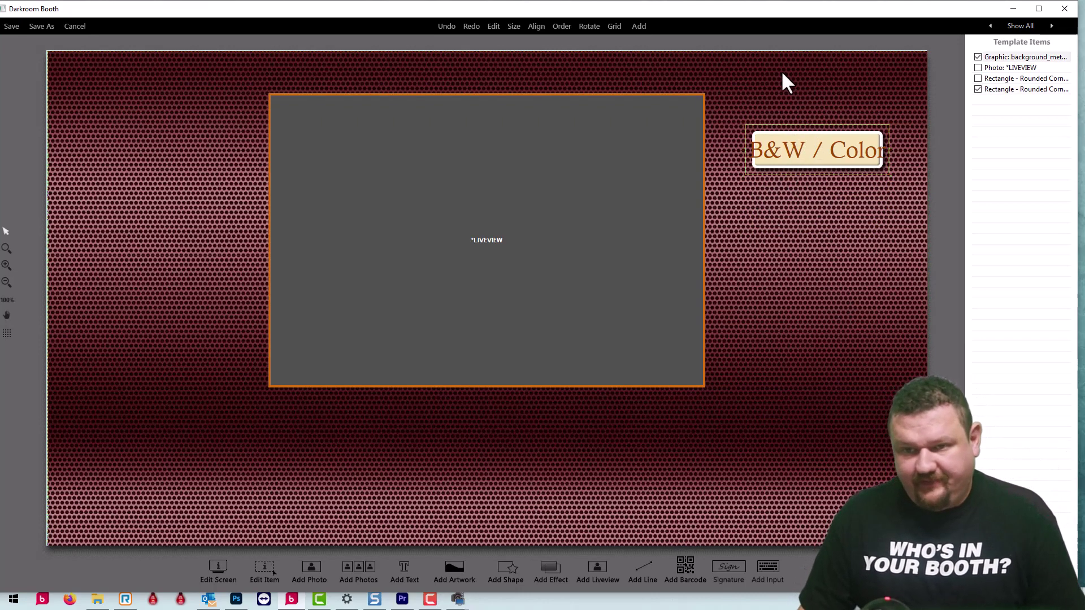
pyautogui.click(813, 157)
pyautogui.moveTo(818, 140); pyautogui.dragTo(816, 189)
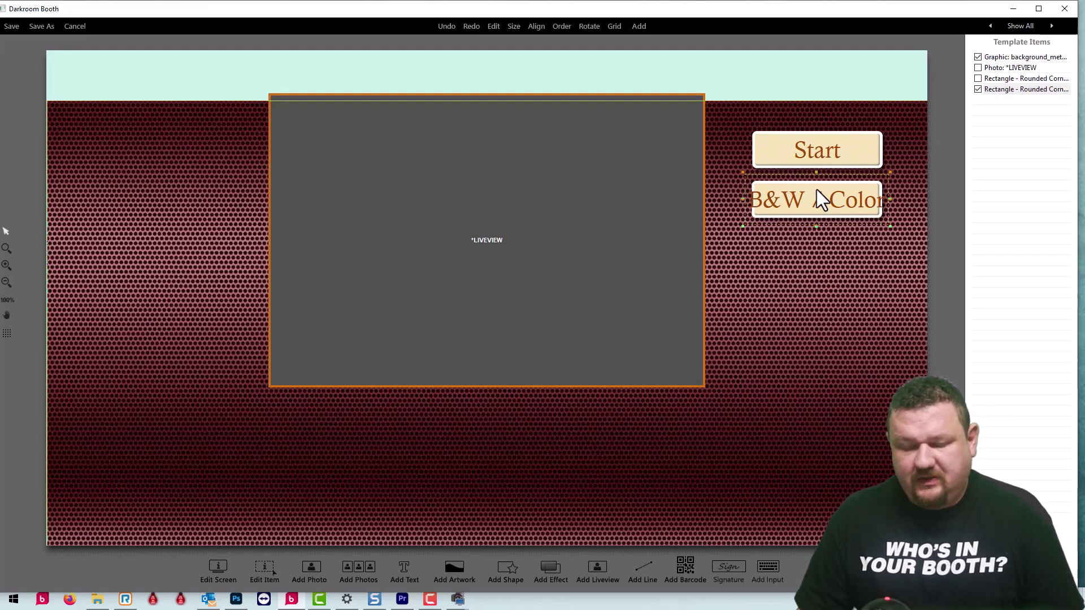
pyautogui.hotkey('ctrl', 'z')
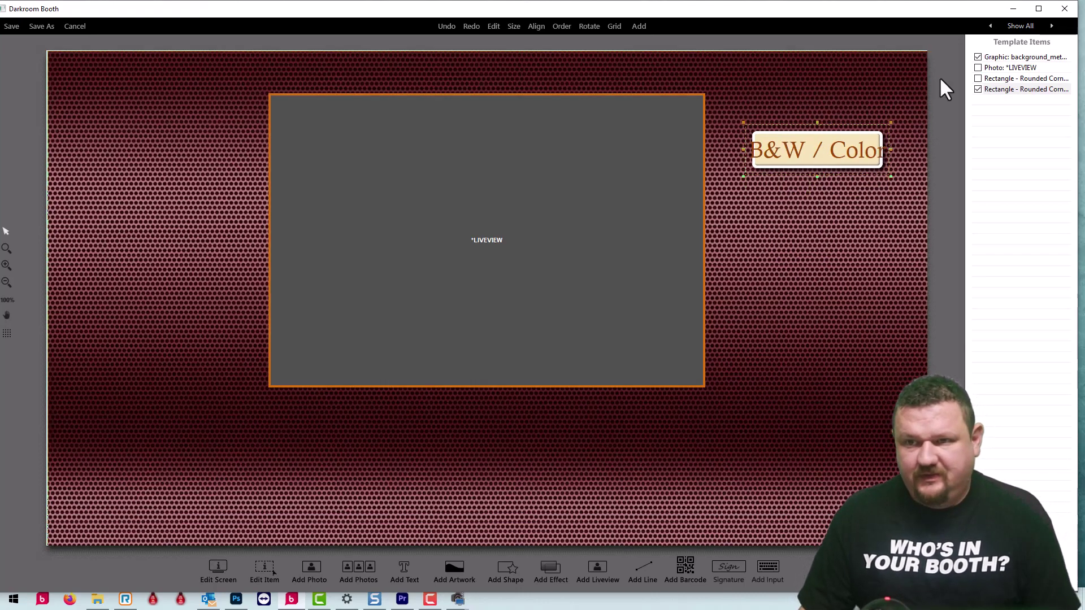
# Select only the B&W / Color button and move it straight down below the Start button
pyautogui.click(1015, 88)
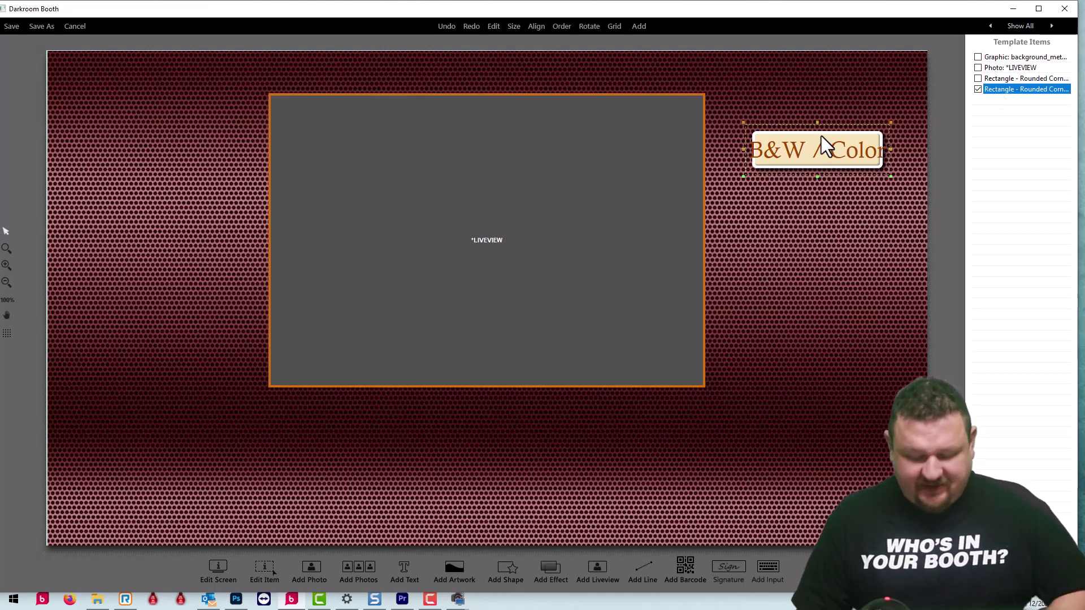
pyautogui.moveTo(822, 136); pyautogui.dragTo(820, 167)
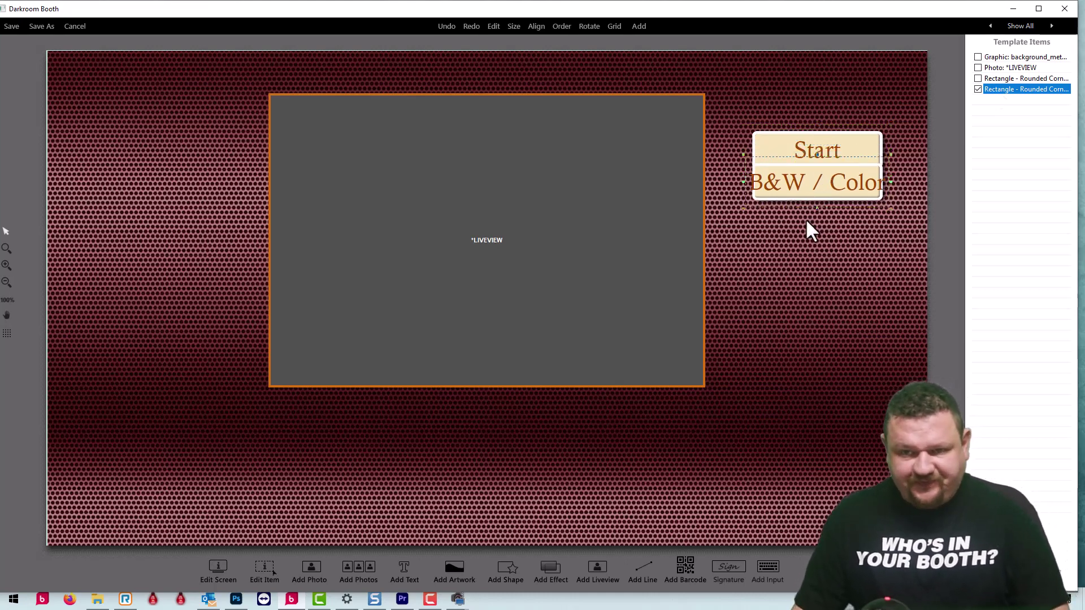
pyautogui.moveTo(806, 222); pyautogui.dragTo(803, 223)
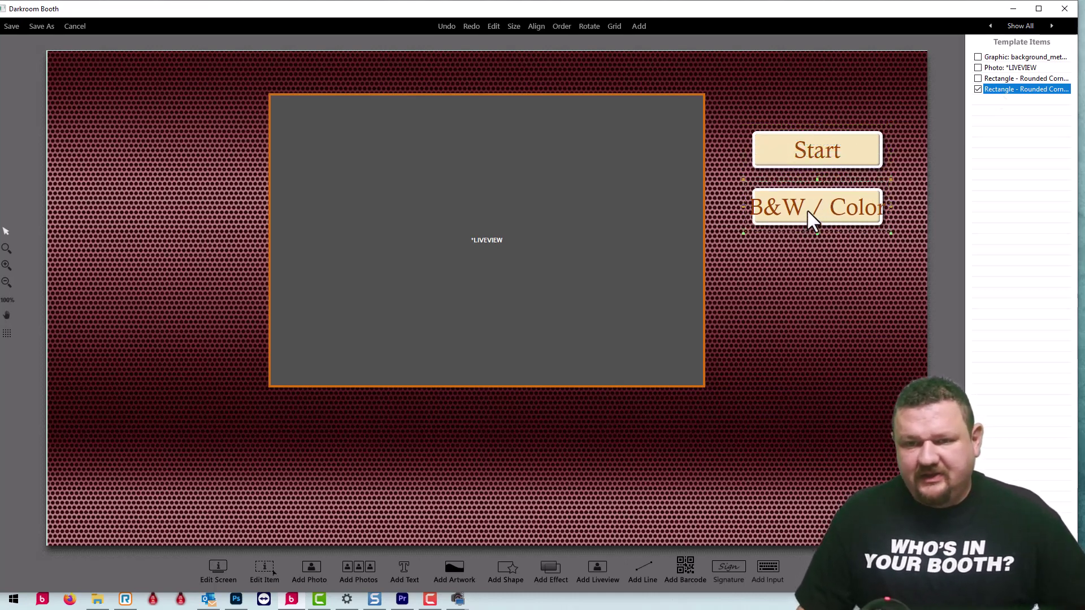
# Widen the B&W / Color button so its text fits, and reposition it lower with a gap below the Start button
pyautogui.click(742, 206)
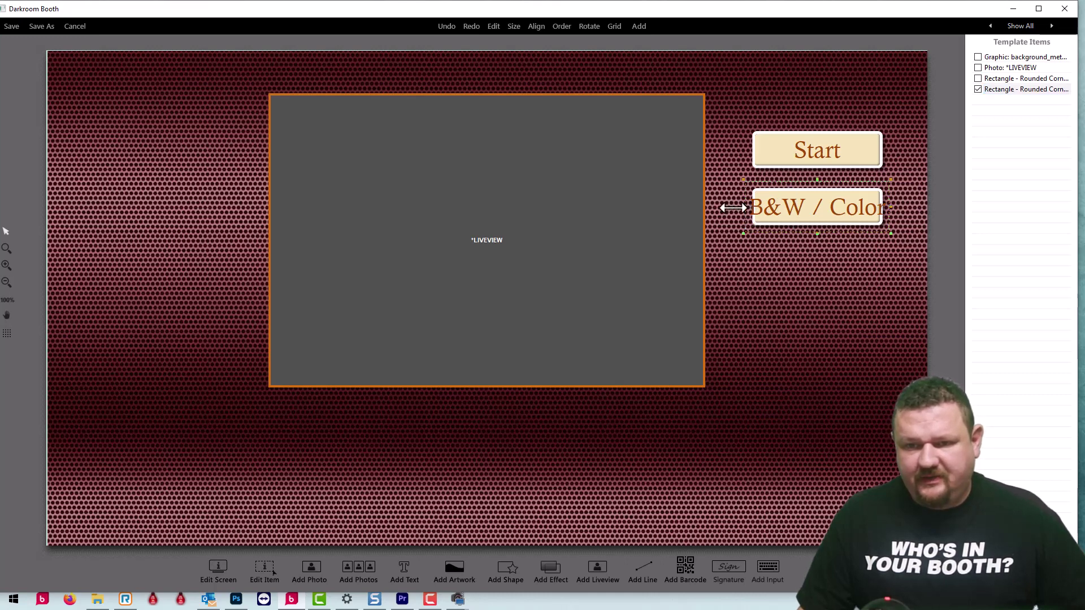
pyautogui.moveTo(733, 208); pyautogui.dragTo(704, 211)
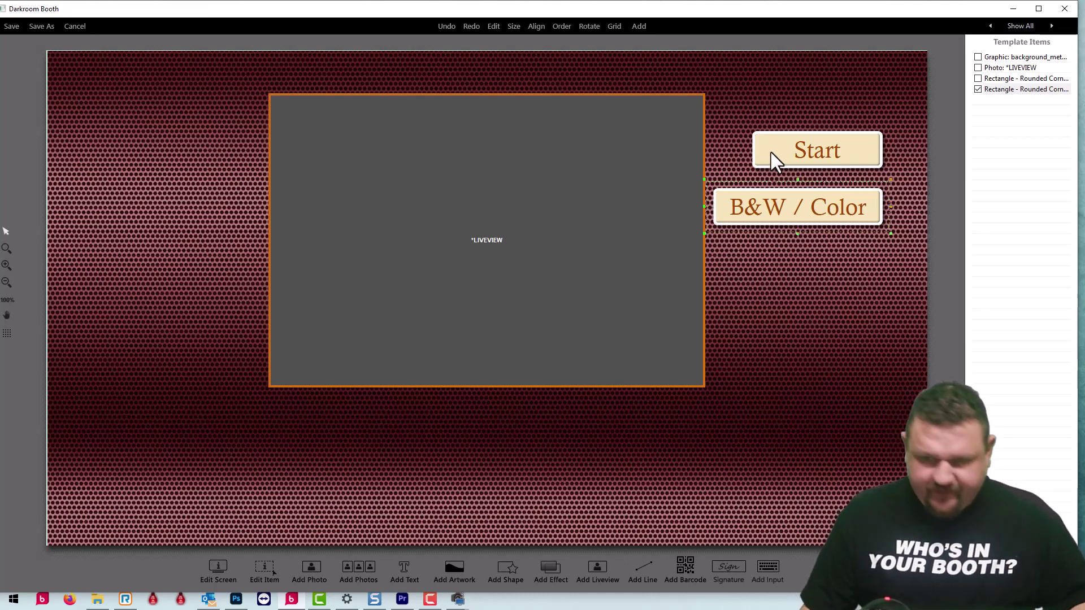
pyautogui.moveTo(805, 208); pyautogui.dragTo(829, 241)
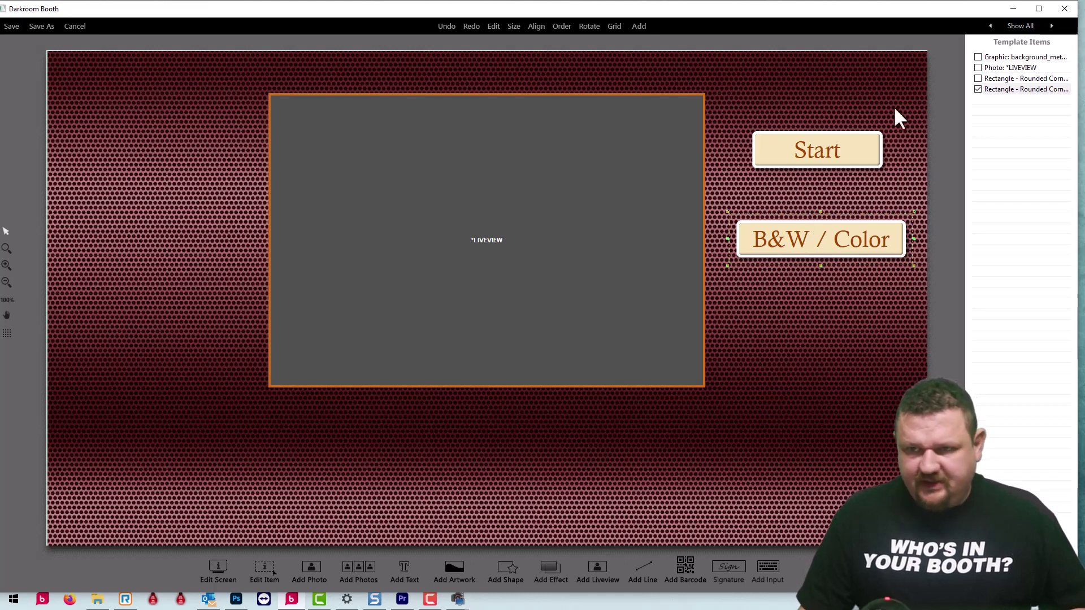
# Match the Start button's width to the B&W / Color button with Make Same
pyautogui.click(1012, 79)
pyautogui.keyDown('ctrl'); pyautogui.click(1036, 90); pyautogui.keyUp('ctrl')
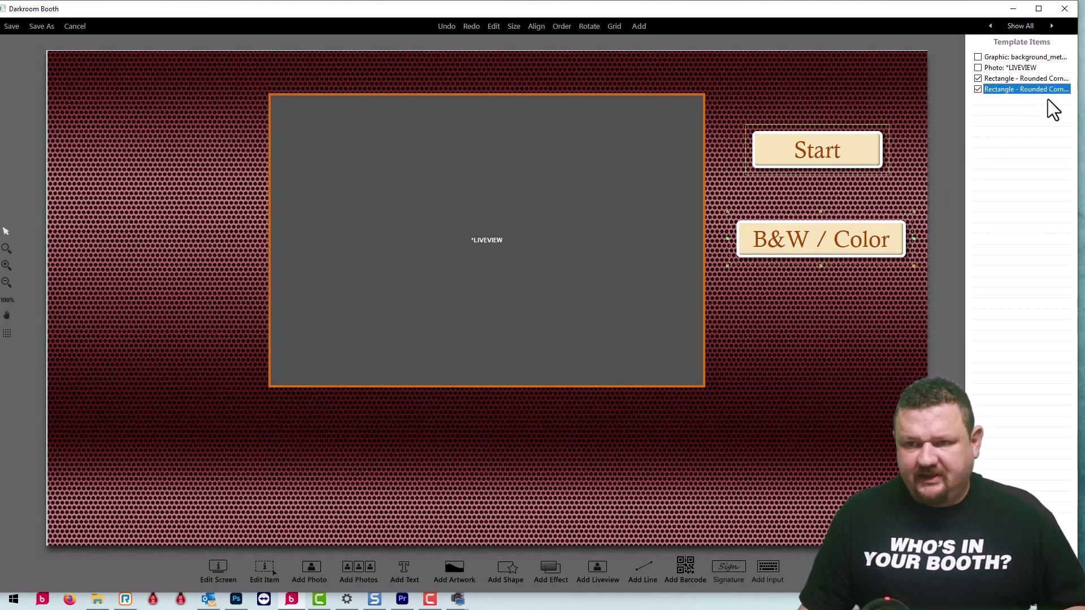
pyautogui.rightClick(1039, 90)
pyautogui.moveTo(1005, 247)
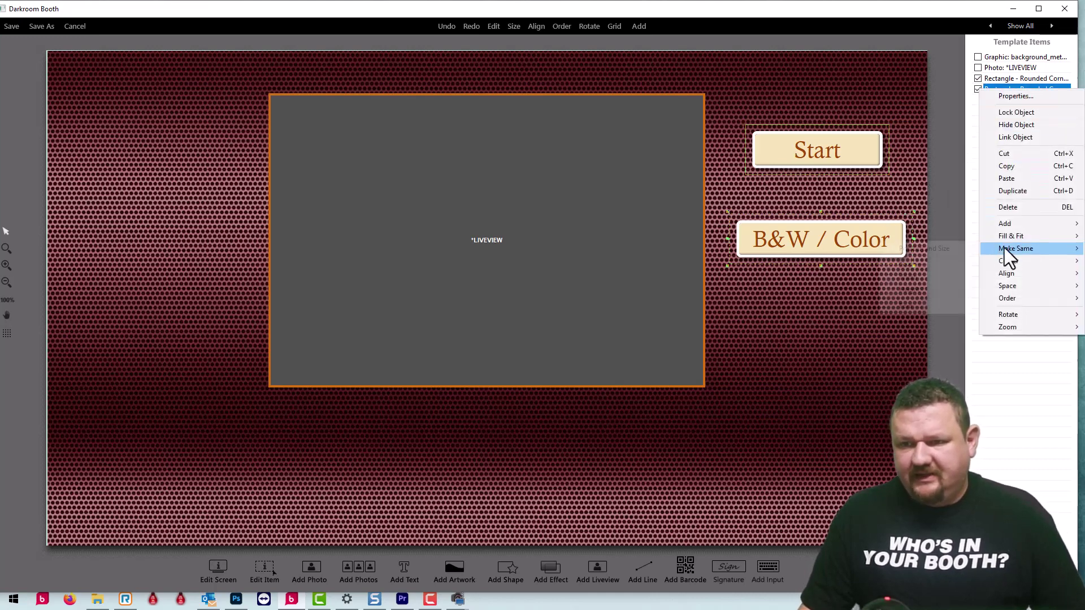
pyautogui.click(900, 265)
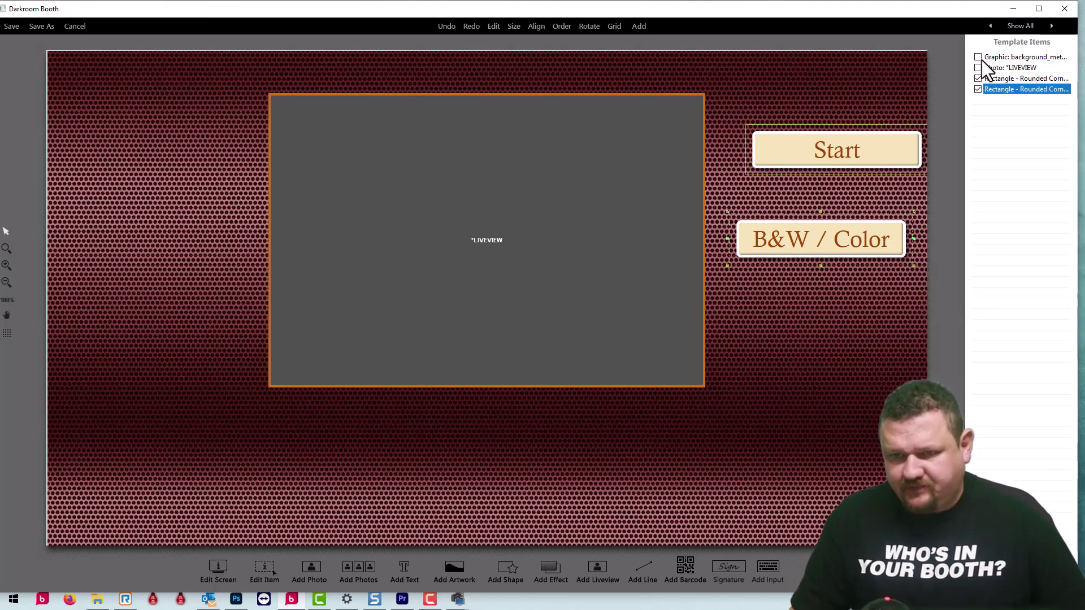
# Select both the Start and B&W / Color buttons and align their left edges
pyautogui.rightClick(1039, 89)
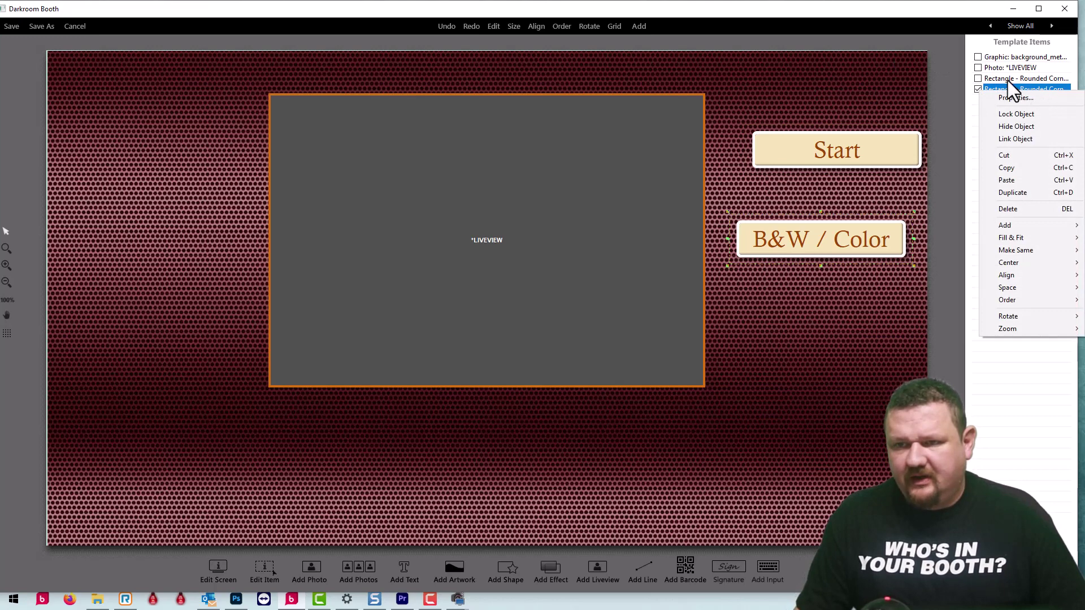
pyautogui.click(1008, 80)
pyautogui.keyDown('ctrl'); pyautogui.click(1026, 89); pyautogui.keyUp('ctrl')
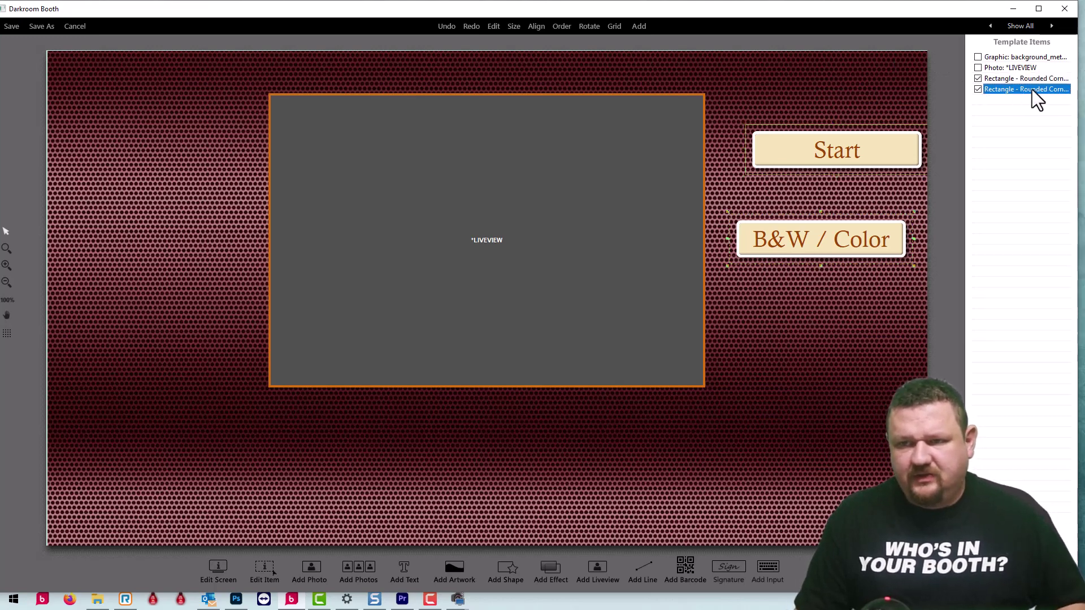
pyautogui.rightClick(1032, 89)
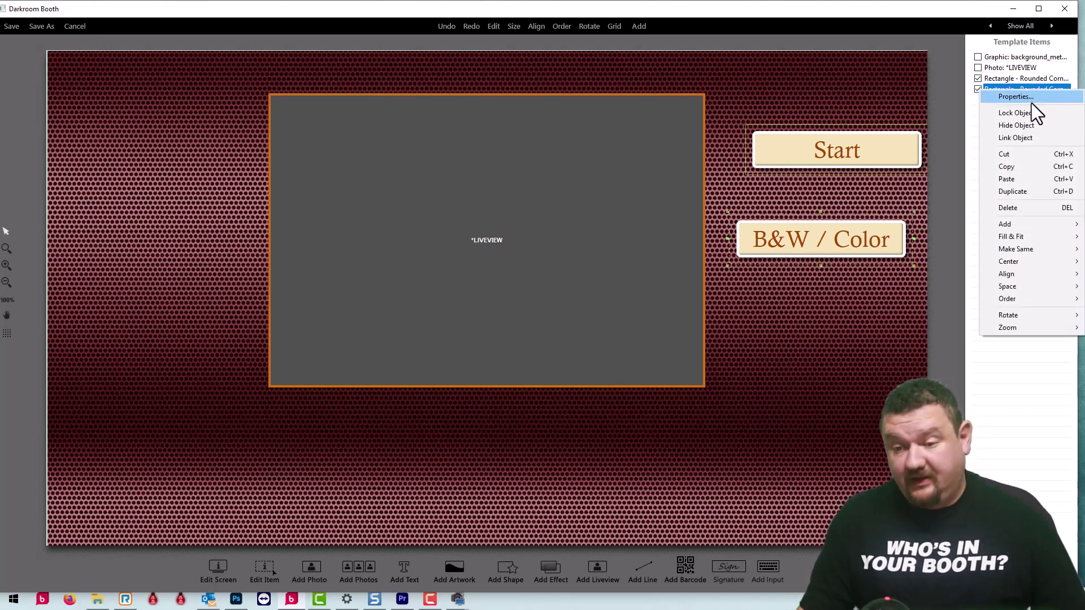
pyautogui.moveTo(1022, 277)
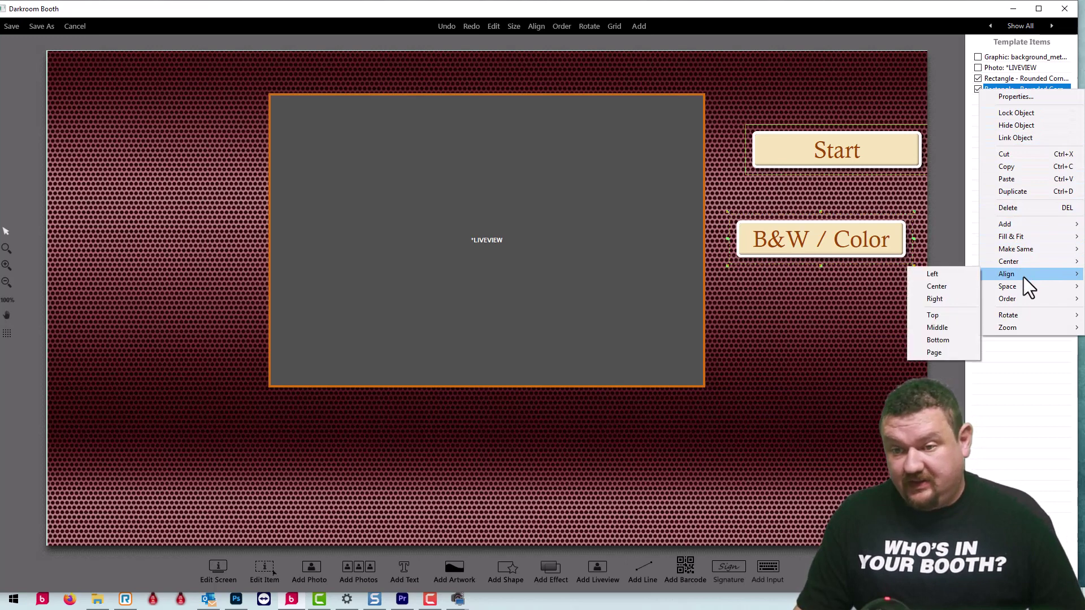
pyautogui.click(947, 276)
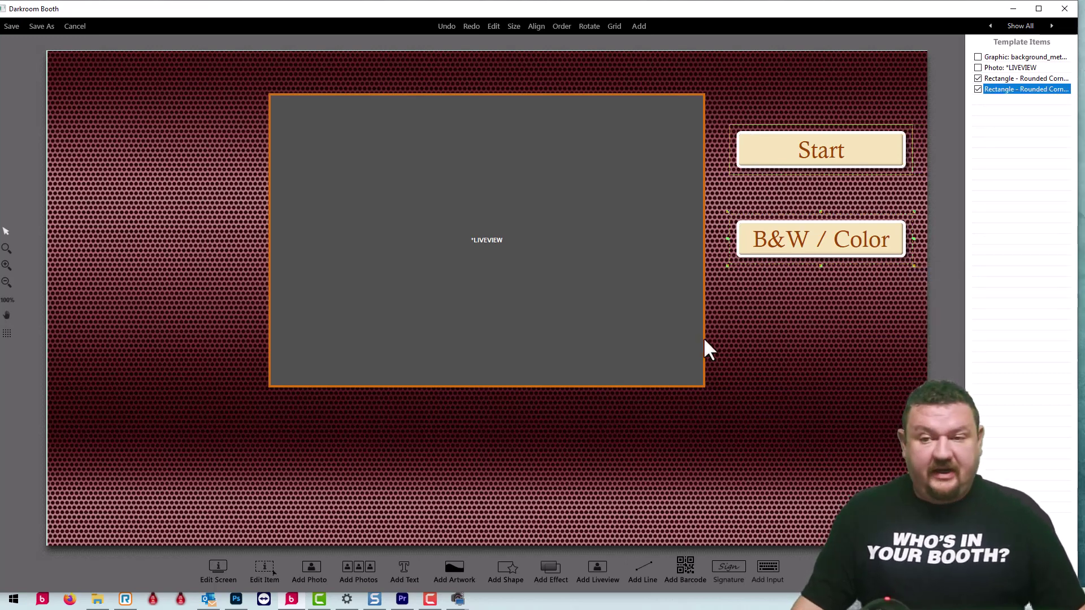
# Delete both the Start and B&W / Color buttons from the template
pyautogui.click(760, 365)
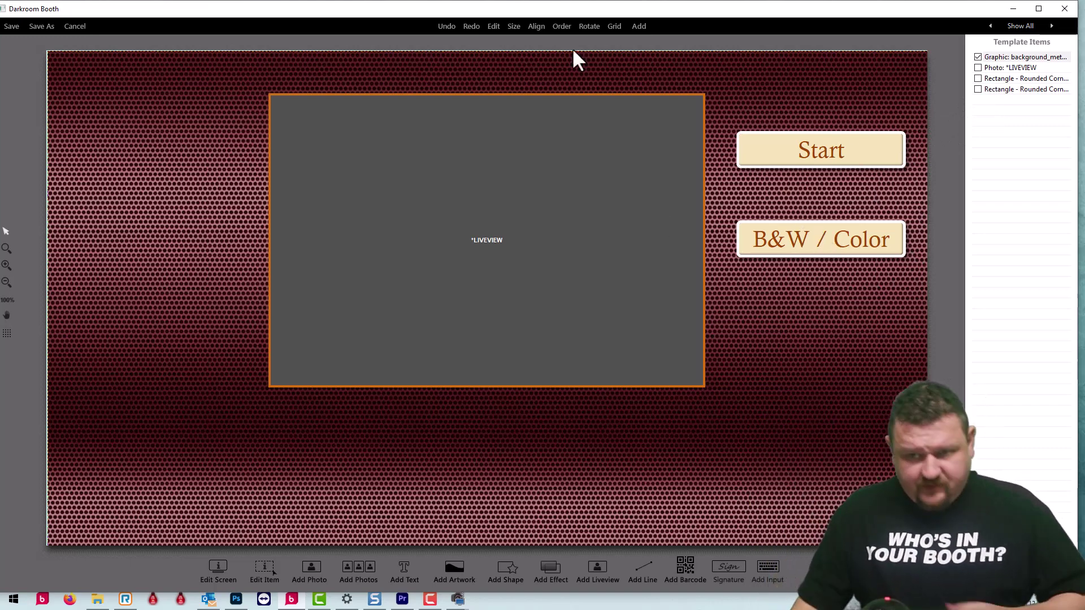
pyautogui.click(1042, 79)
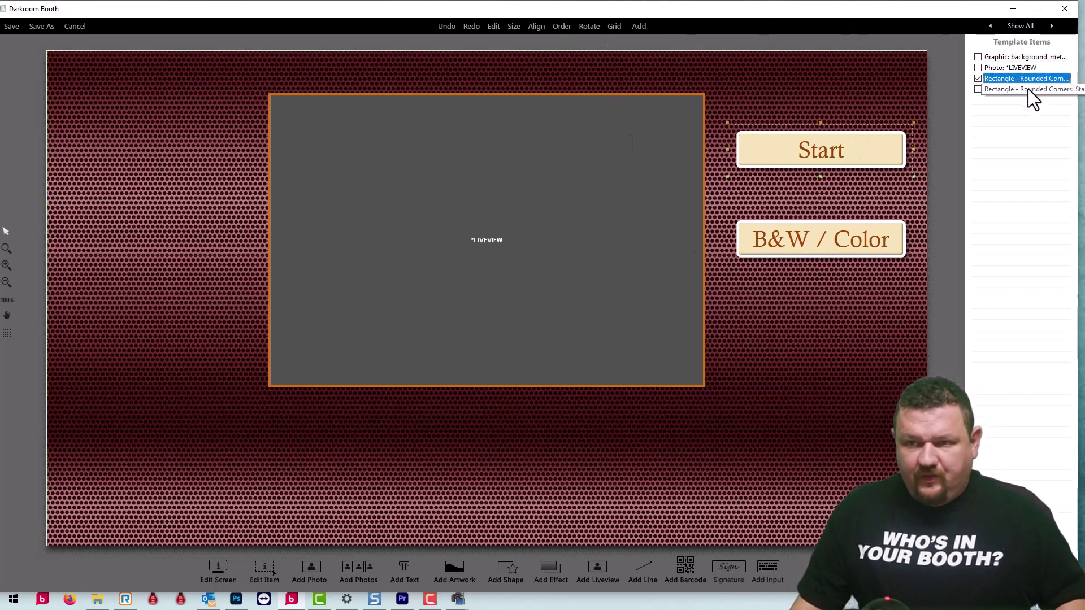
pyautogui.keyDown('ctrl'); pyautogui.click(1025, 89); pyautogui.keyUp('ctrl')
pyautogui.press('Delete')
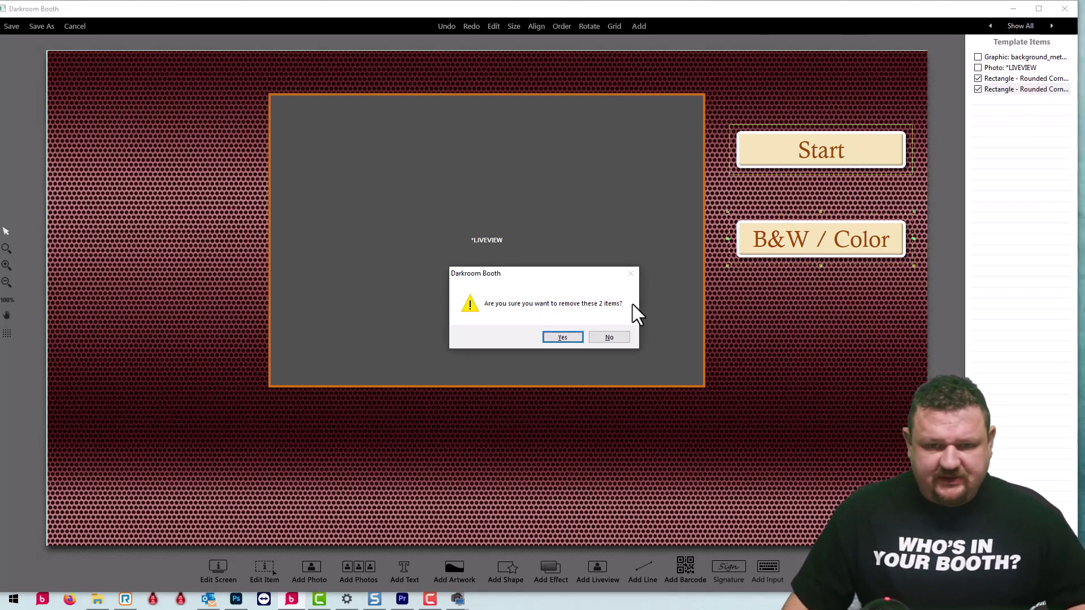
pyautogui.click(567, 338)
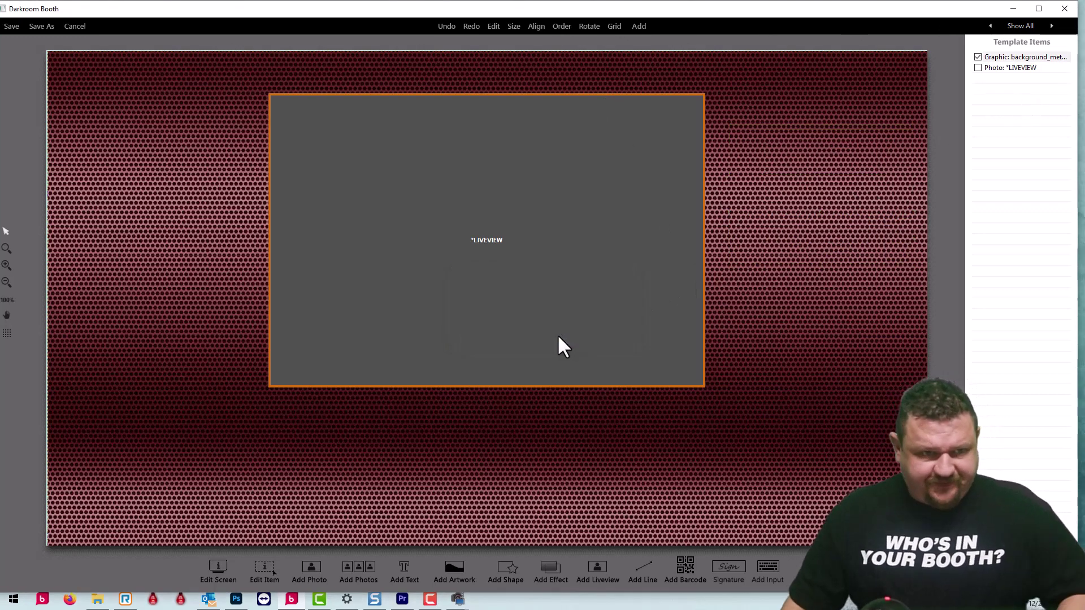
# Use Fill & Fit on the background graphic so it covers the whole template
pyautogui.rightClick(165, 335)
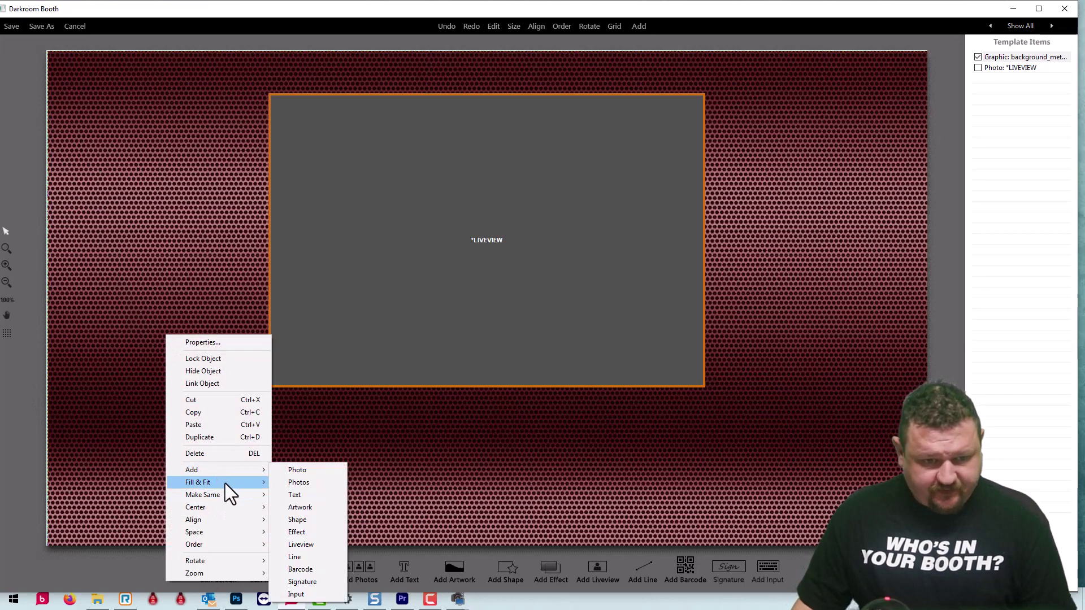
pyautogui.moveTo(224, 483)
pyautogui.click(331, 483)
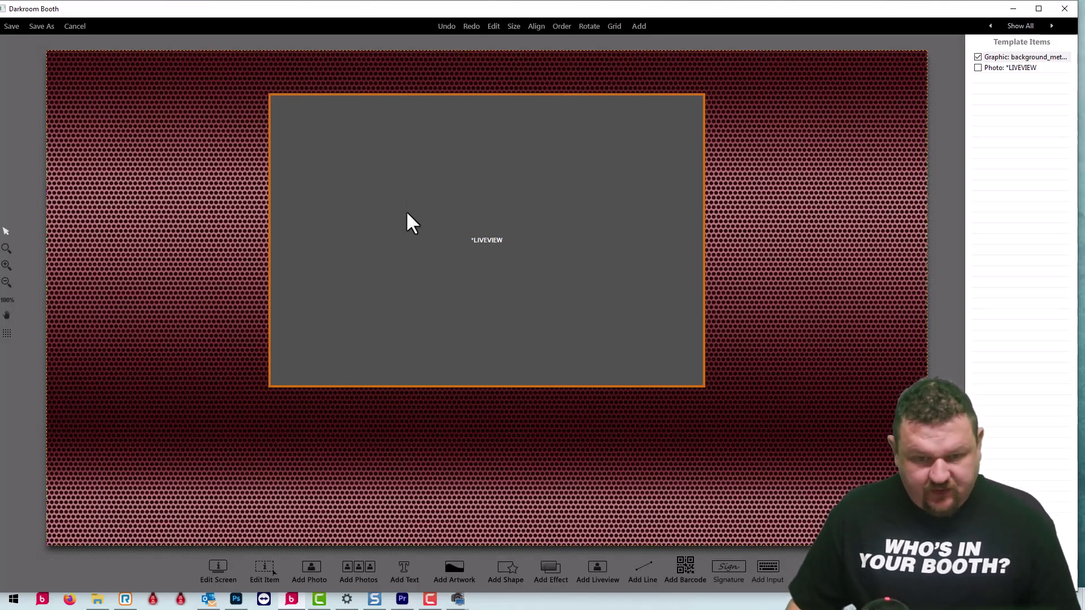
# Begin a new artwork object, and examine the button images and Glossy white.psd in the Glossy_white folder in File Explorer
pyautogui.click(454, 578)
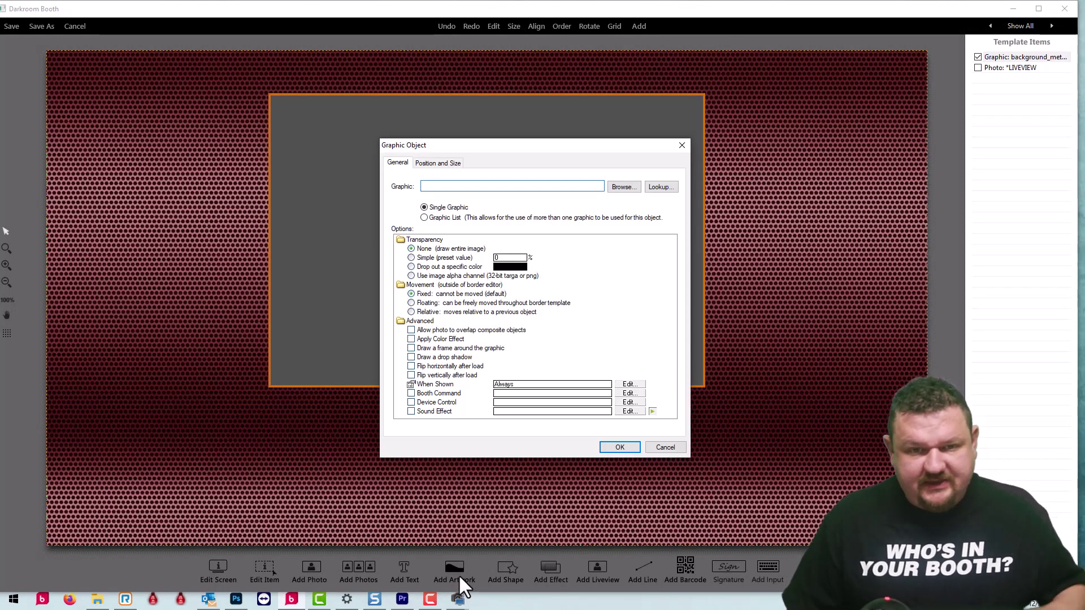
pyautogui.click(98, 599)
pyautogui.click(97, 545)
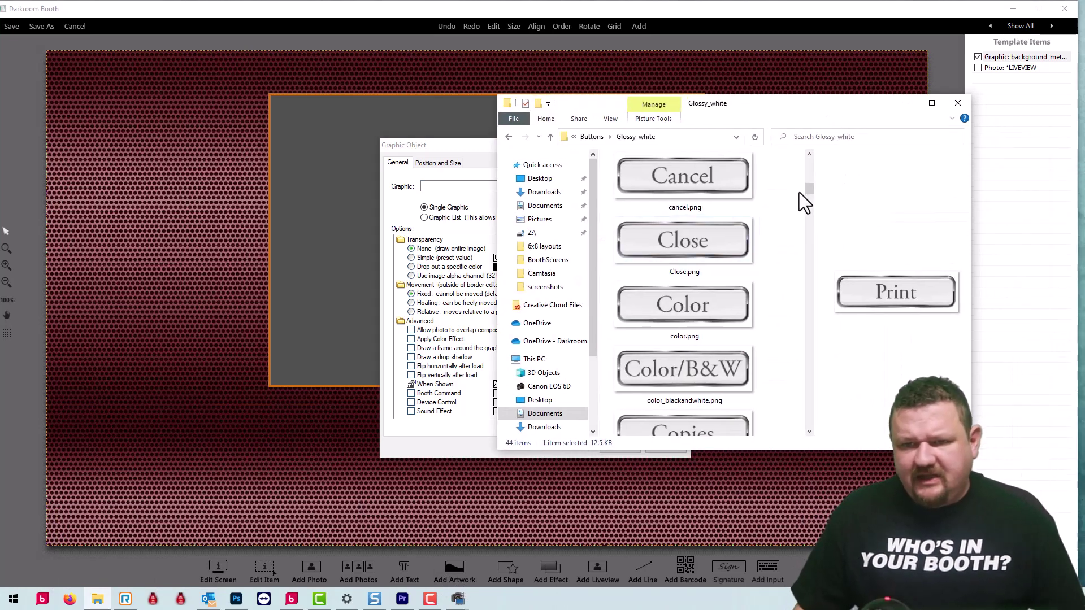
pyautogui.moveTo(809, 191); pyautogui.dragTo(807, 269)
pyautogui.click(712, 249)
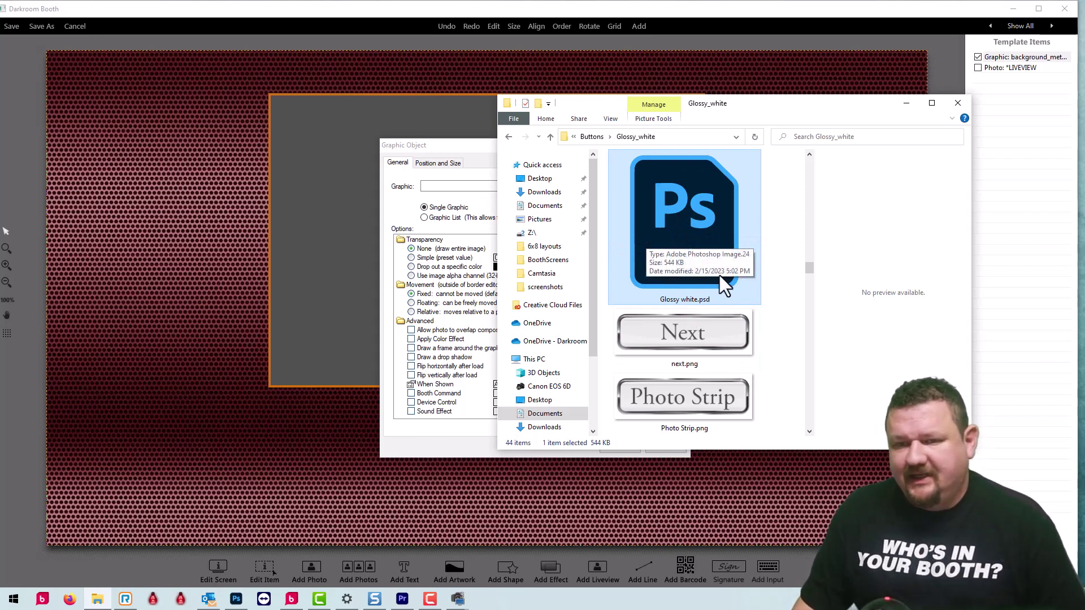
pyautogui.moveTo(809, 263); pyautogui.dragTo(802, 293)
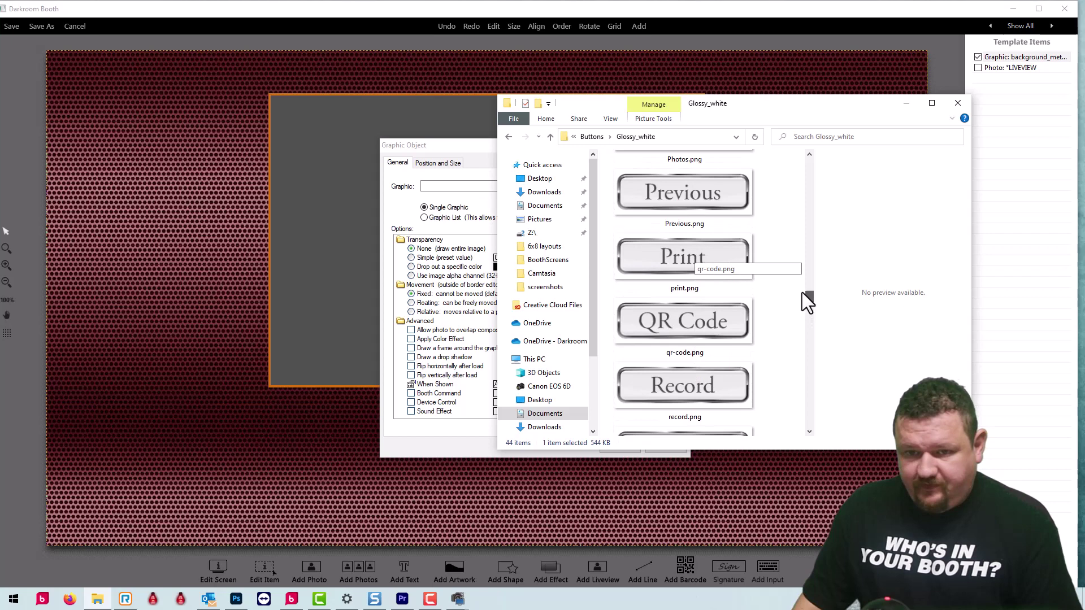
pyautogui.click(670, 267)
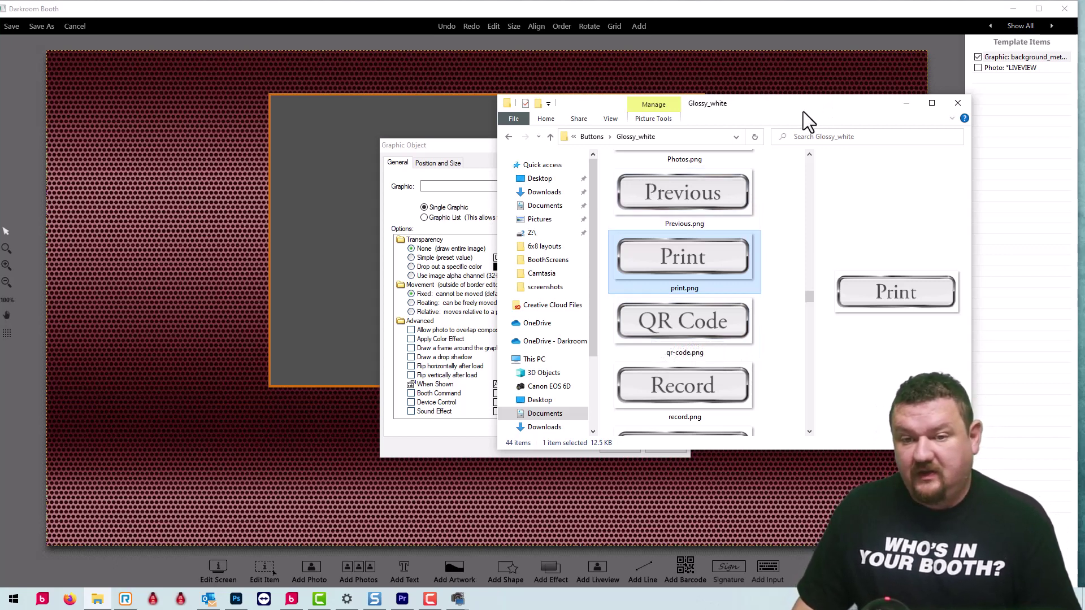
pyautogui.scroll(5, 683, 295)
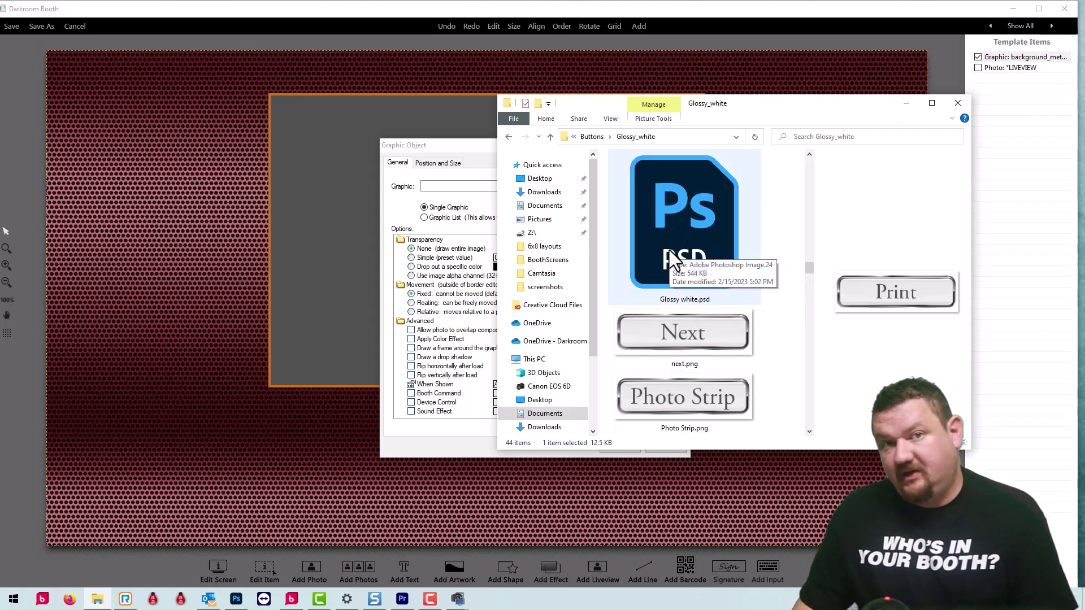
pyautogui.moveTo(748, 104); pyautogui.dragTo(1084, 206)
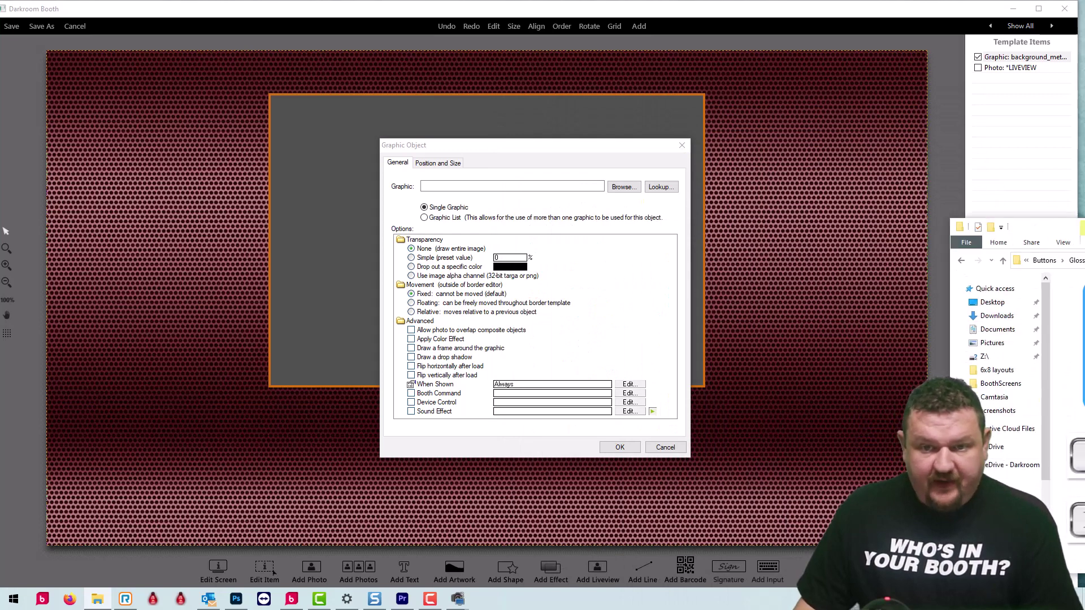
# Add video.png from the Media Library's Buttons\Glossy_Gold-Light folder as a single graphic and place it to the right of the live view
pyautogui.click(616, 188)
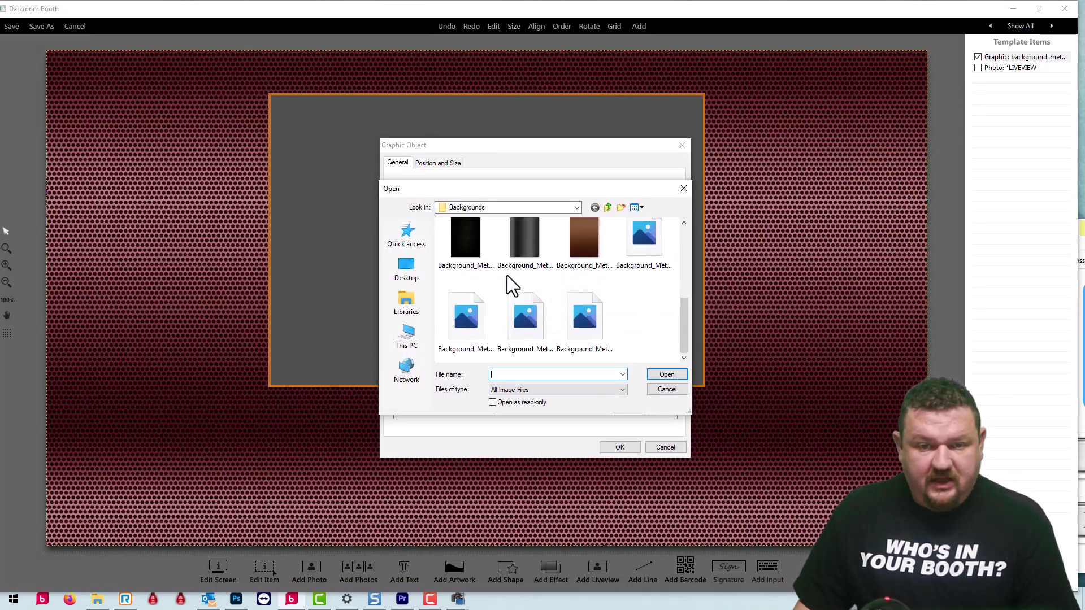
pyautogui.click(607, 206)
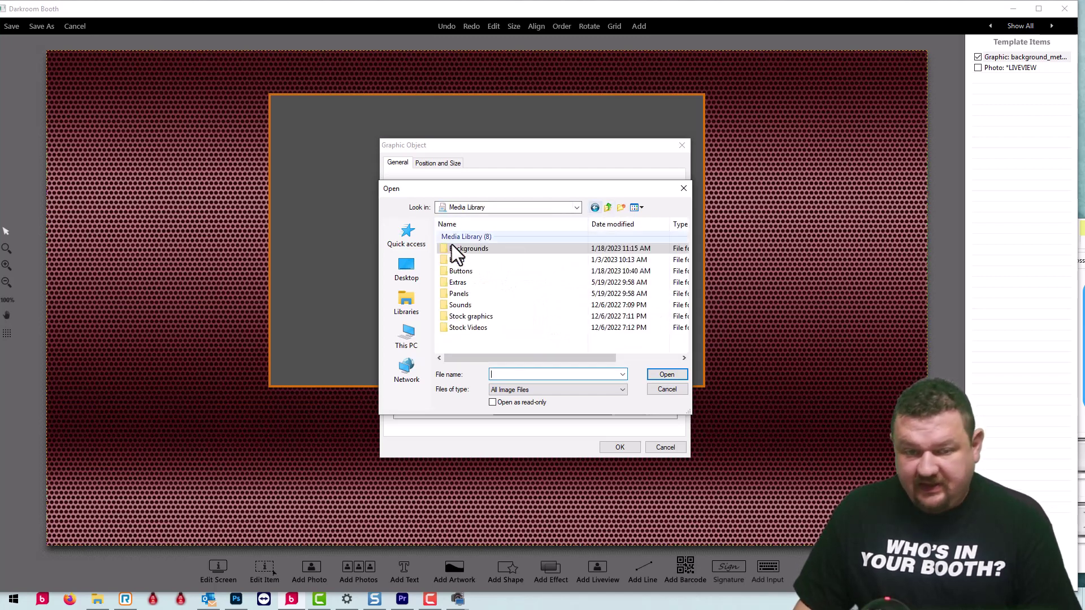
pyautogui.doubleClick(462, 271)
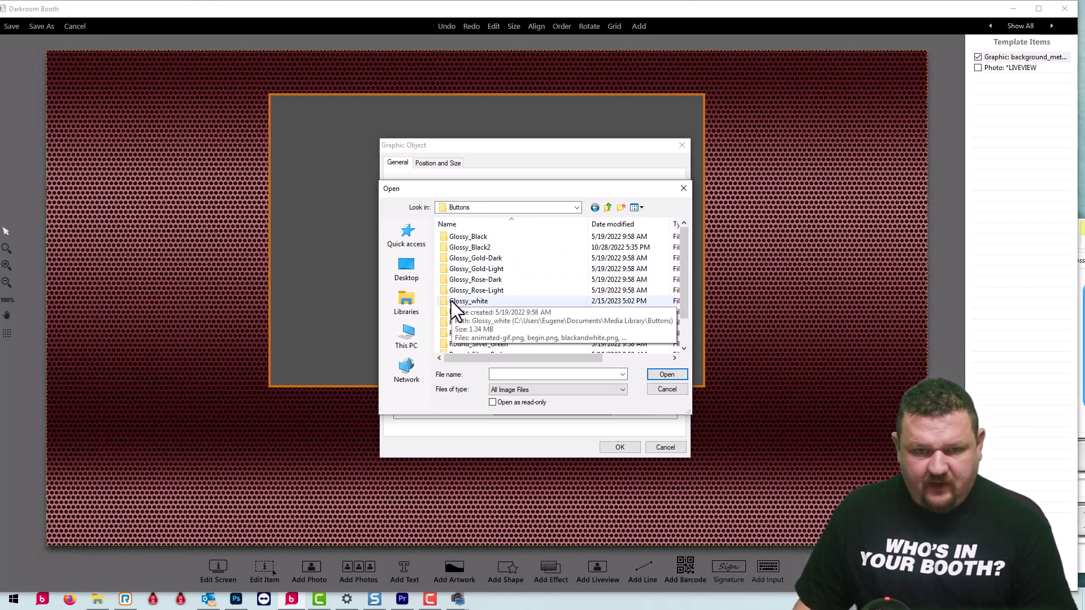
pyautogui.click(462, 272)
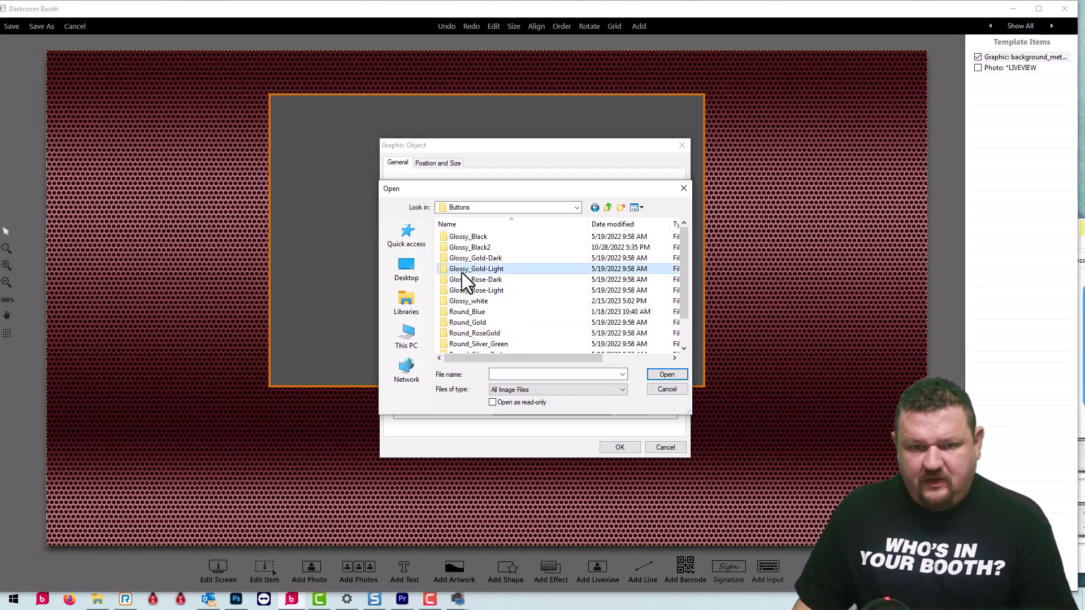
pyautogui.doubleClick(456, 270)
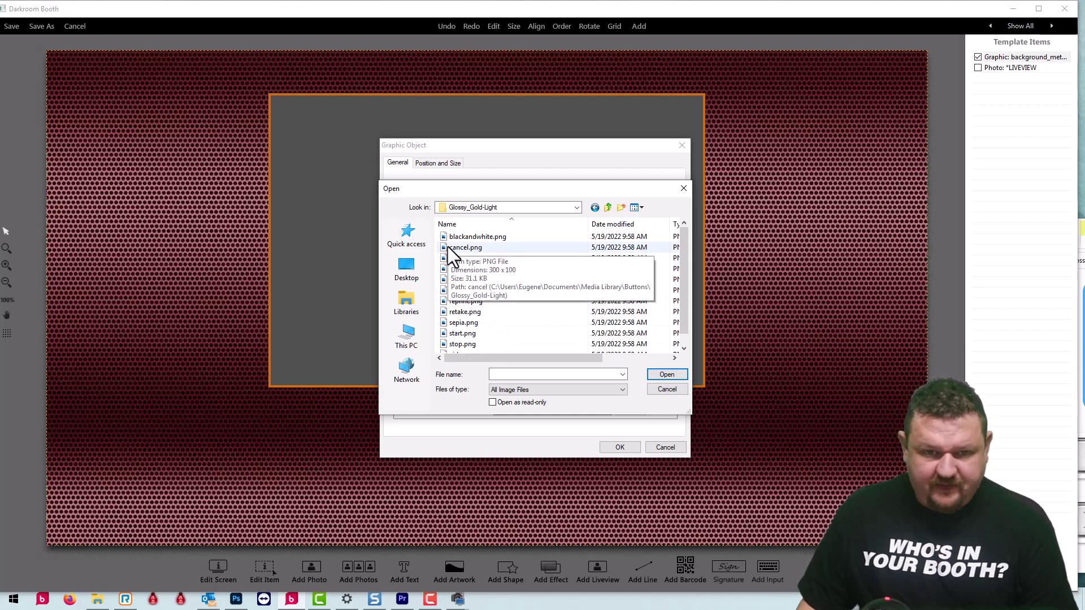
pyautogui.scroll(-1, 471, 280)
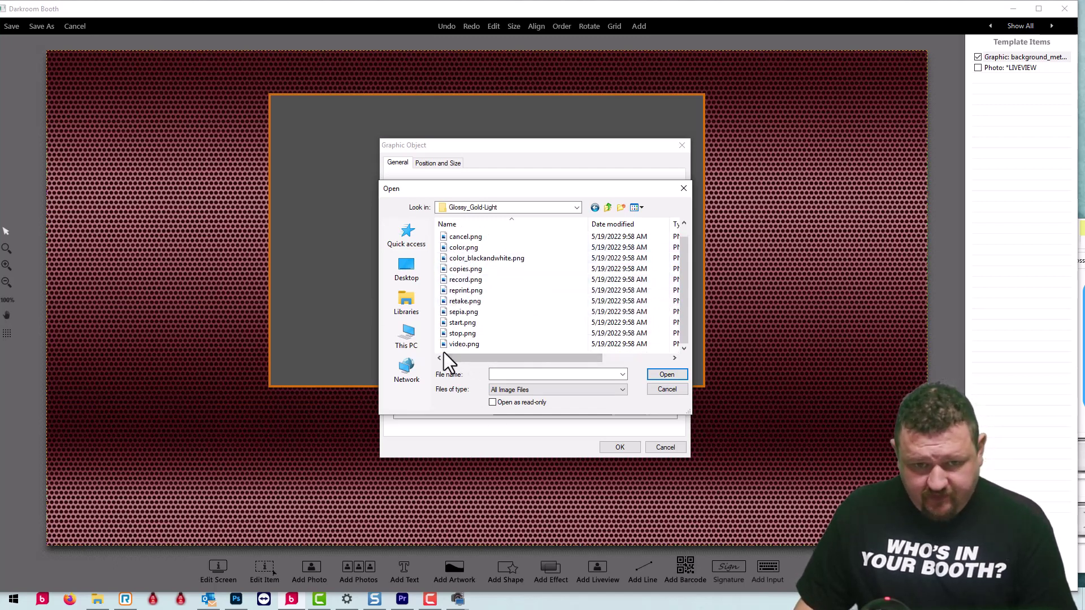
pyautogui.click(458, 344)
pyautogui.click(668, 376)
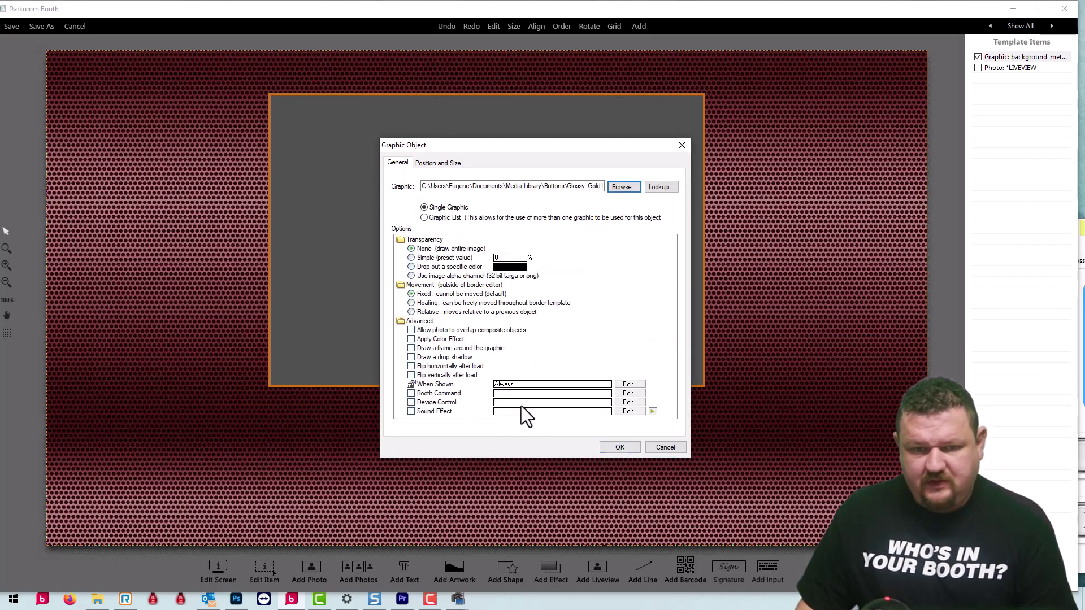
pyautogui.click(620, 447)
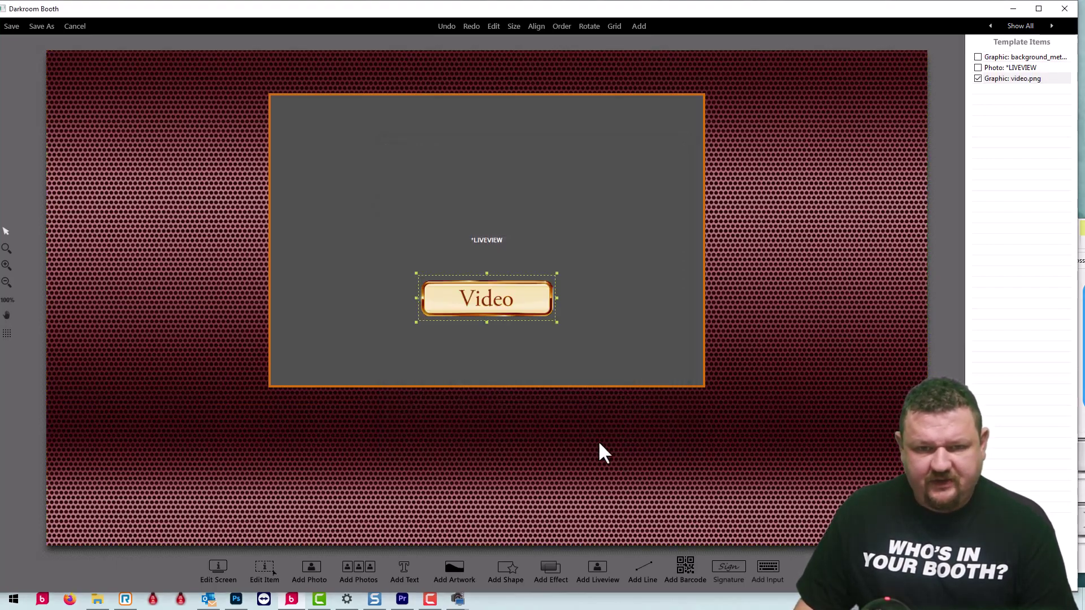
pyautogui.moveTo(465, 298); pyautogui.dragTo(795, 118)
# Set the Video button's visibility to Custom, with only During Startup checked
pyautogui.doubleClick(796, 117)
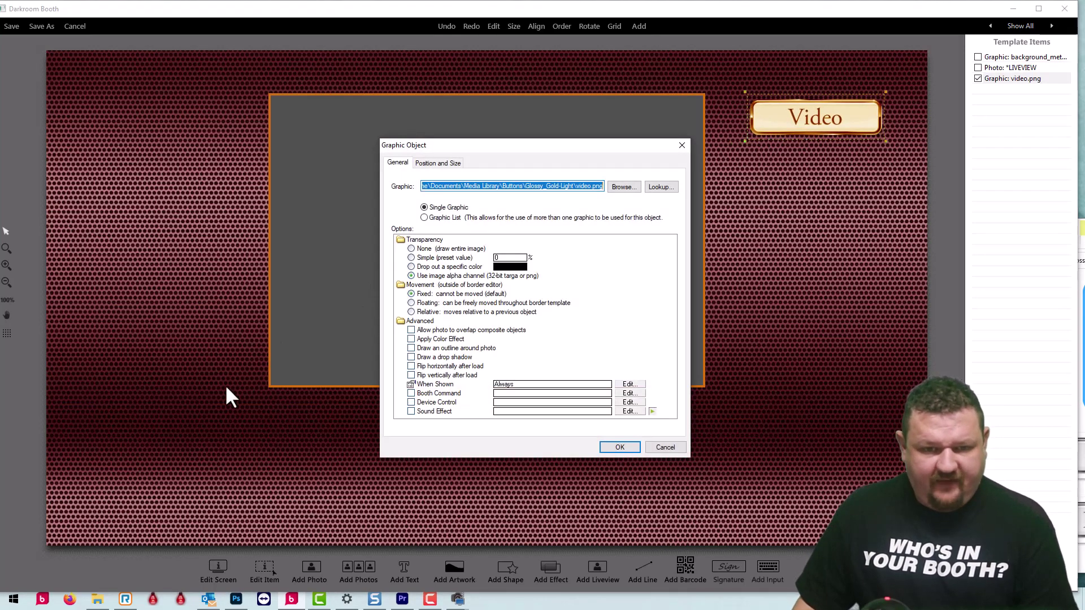
pyautogui.doubleClick(498, 386)
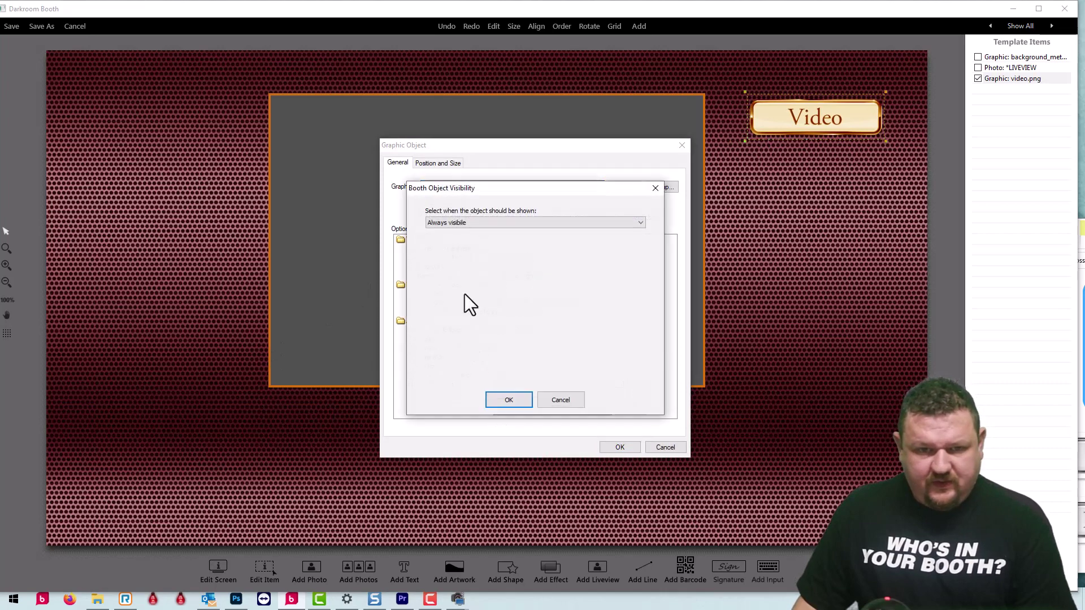
pyautogui.click(457, 223)
pyautogui.scroll(1, 443, 228)
pyautogui.click(441, 231)
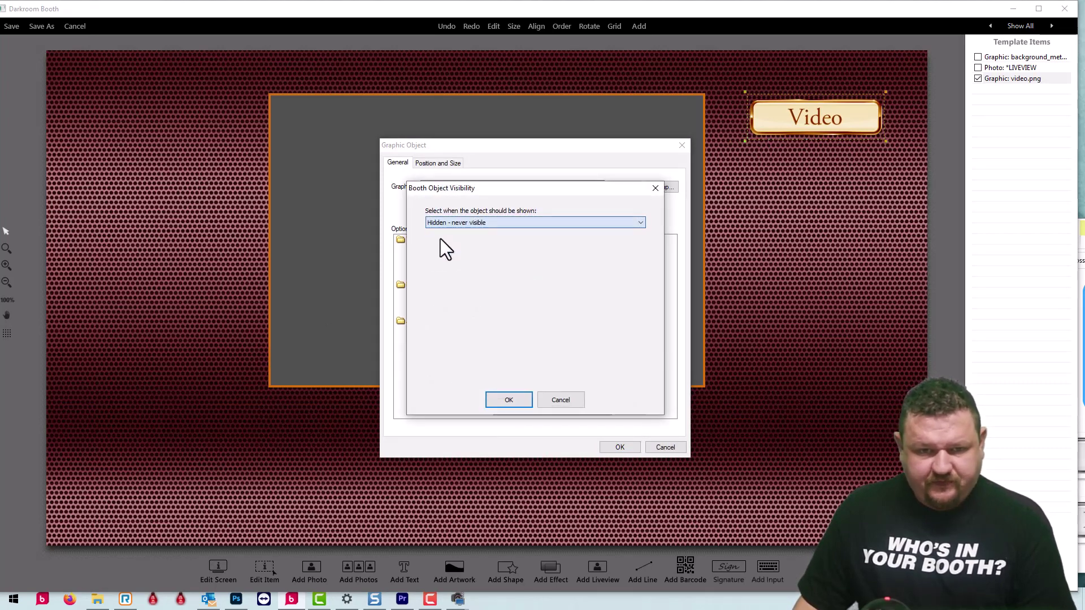
pyautogui.click(439, 225)
pyautogui.click(434, 256)
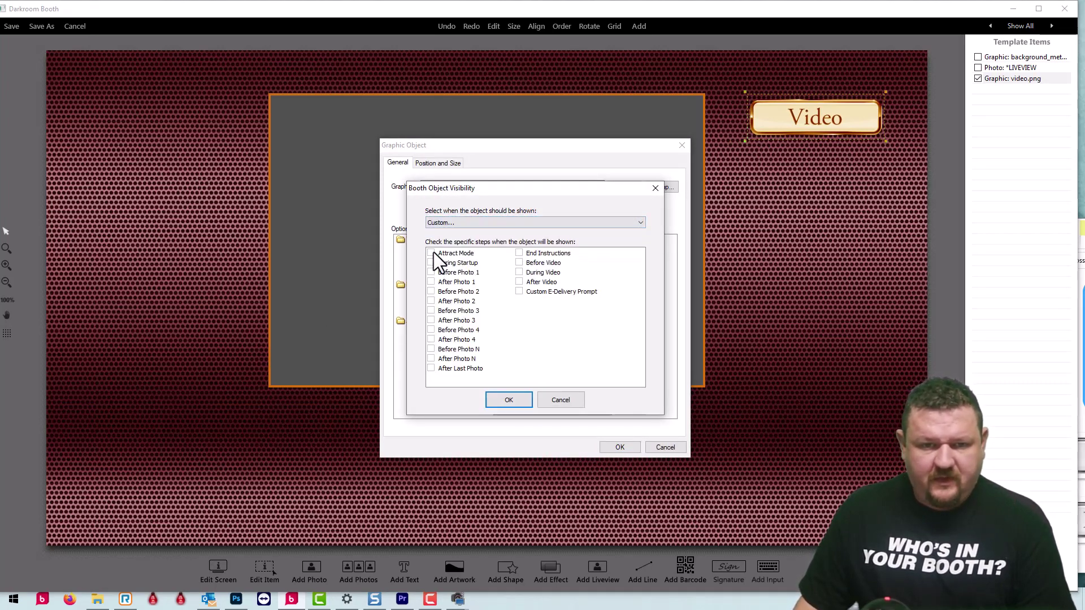
pyautogui.click(503, 401)
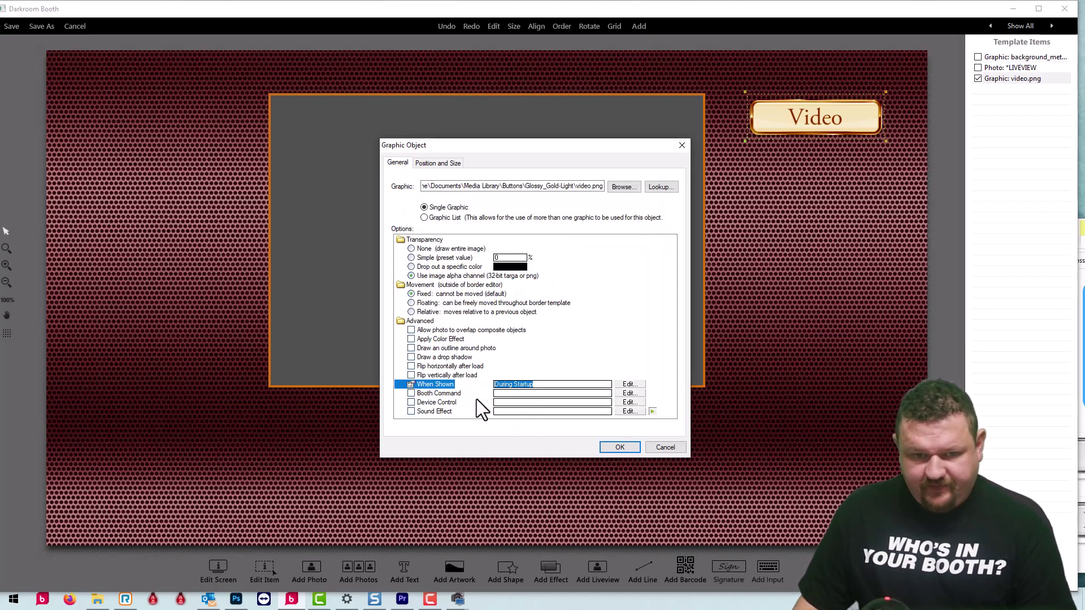
# Assign the Video Session booth command to the Video button, and move the button slightly lower beside the live view
pyautogui.doubleClick(512, 394)
pyautogui.click(503, 260)
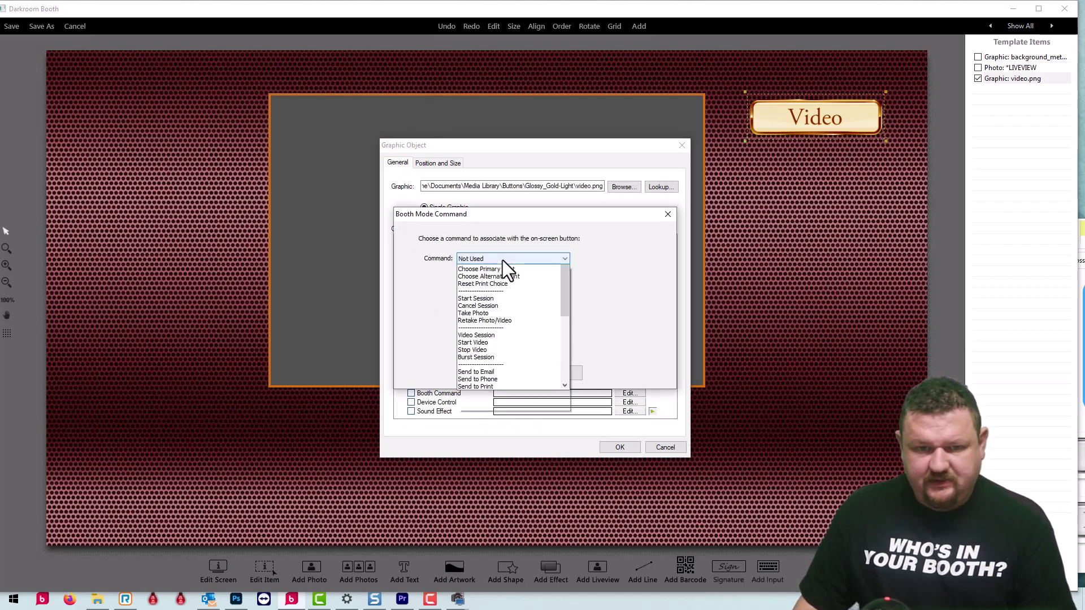
pyautogui.click(473, 431)
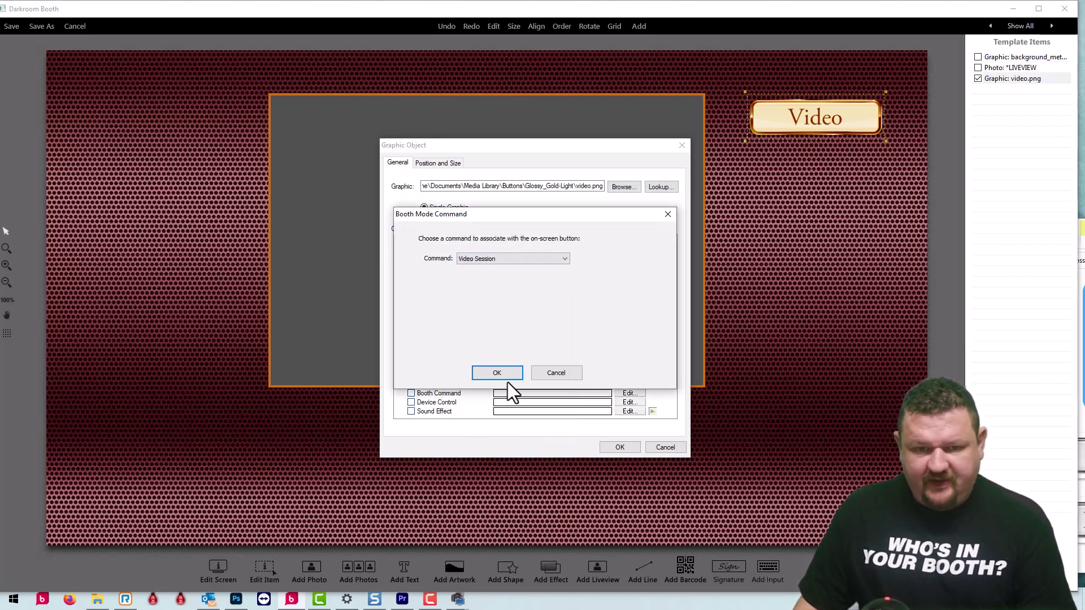
pyautogui.click(491, 372)
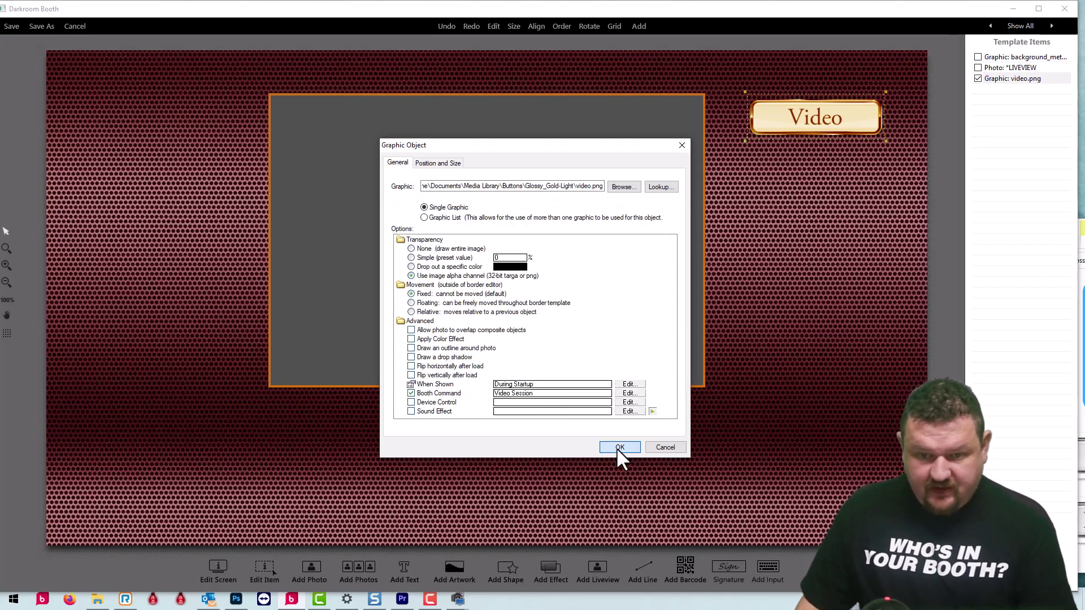
pyautogui.click(618, 447)
pyautogui.moveTo(815, 110); pyautogui.dragTo(824, 188)
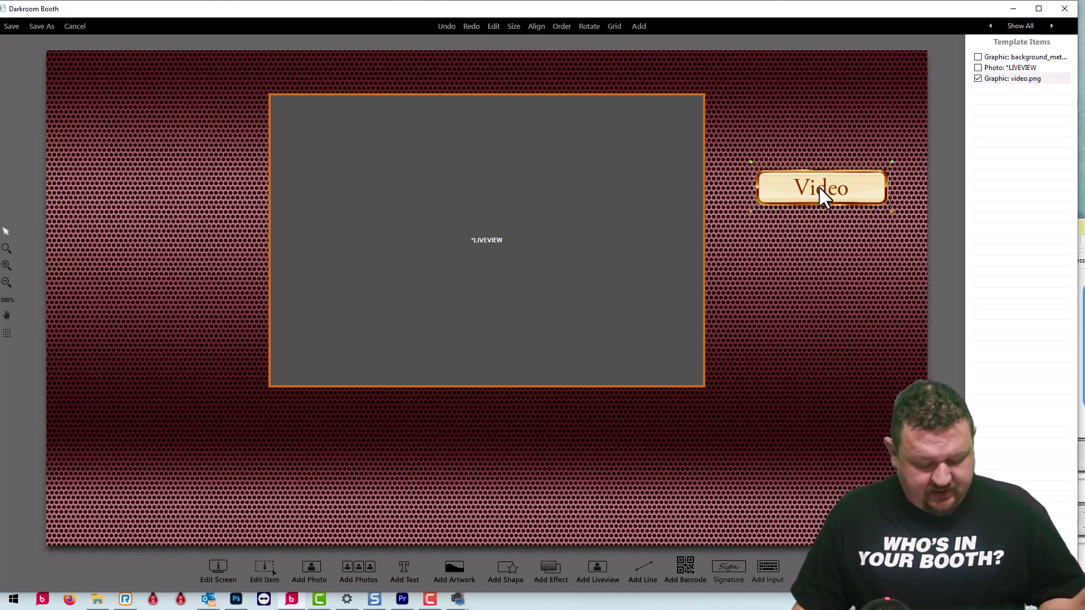
# Duplicate the Video button and place the copy just above the original
pyautogui.hotkey('ctrl', 'd')
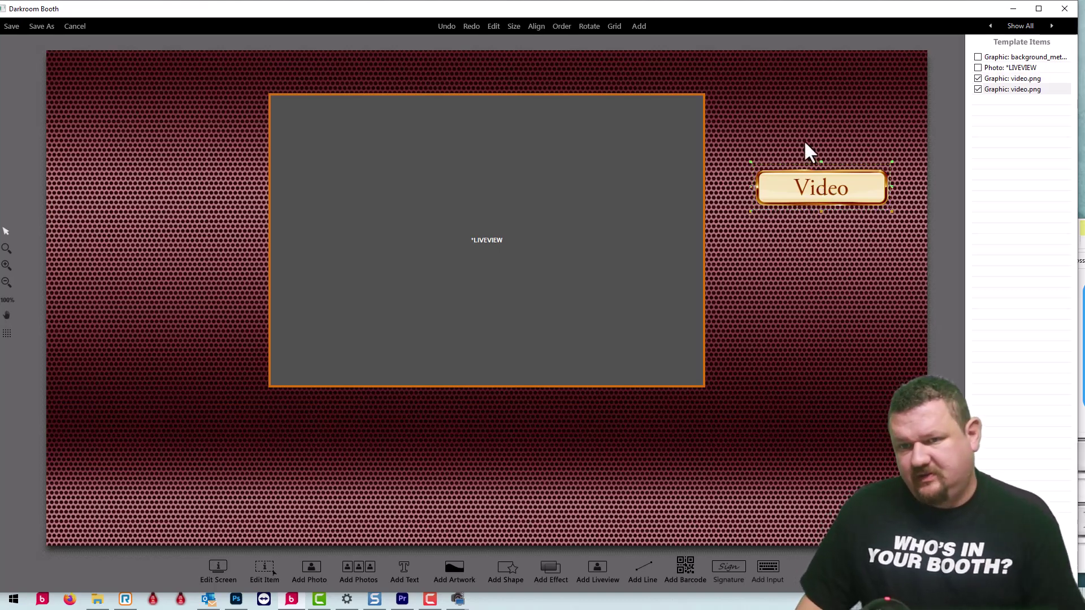
pyautogui.click(823, 160)
pyautogui.moveTo(818, 186); pyautogui.dragTo(816, 134)
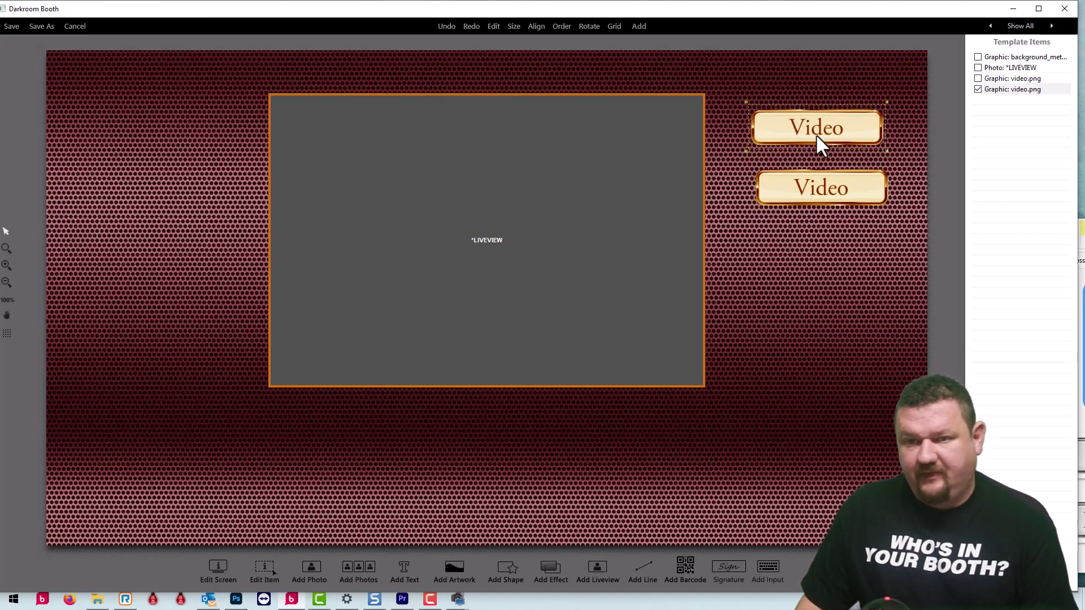
# Replace the upper Video button's graphic with start.png from the Glossy_Gold-Light folder
pyautogui.doubleClick(816, 134)
pyautogui.click(612, 187)
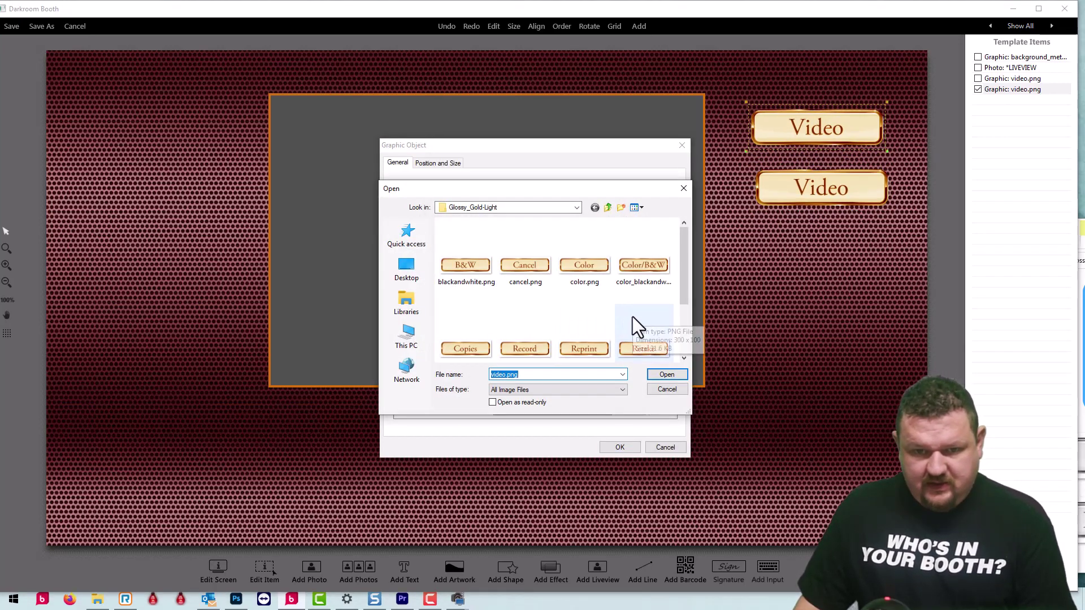
pyautogui.scroll(-2, 633, 330)
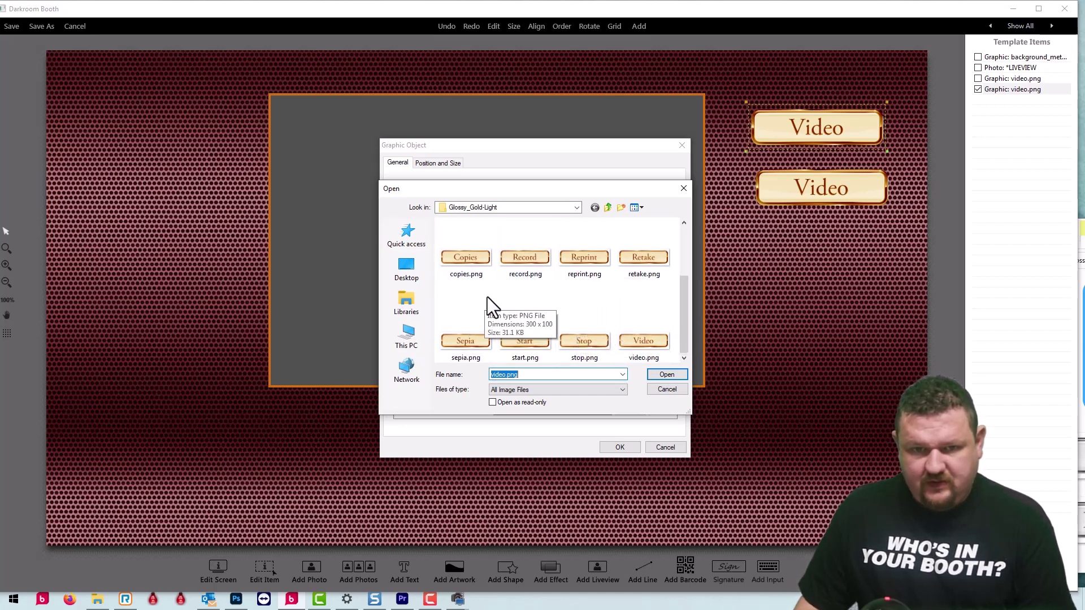
pyautogui.click(529, 257)
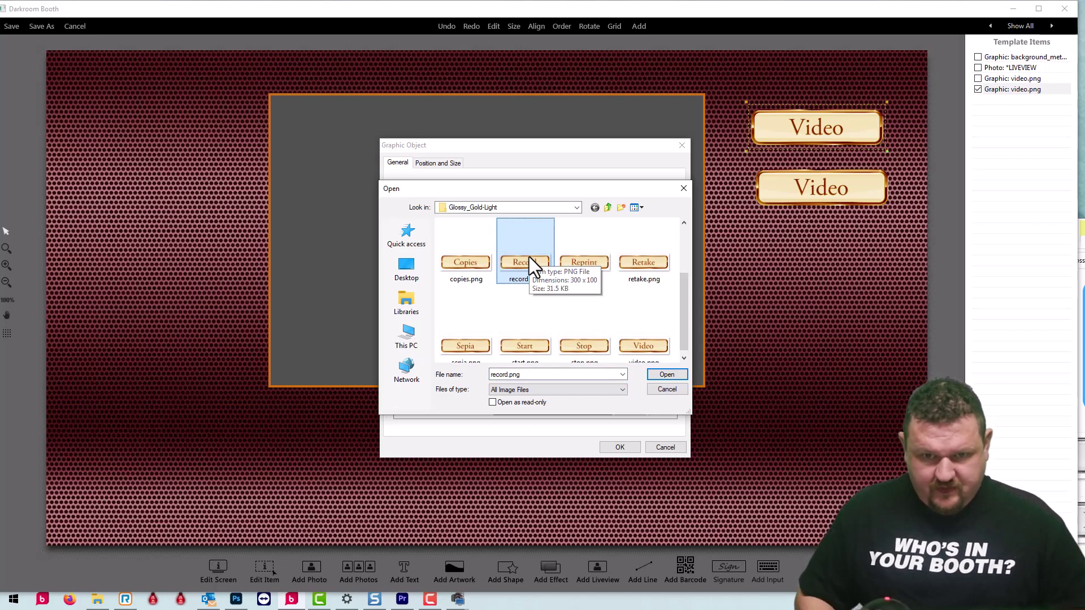
pyautogui.scroll(1, 582, 291)
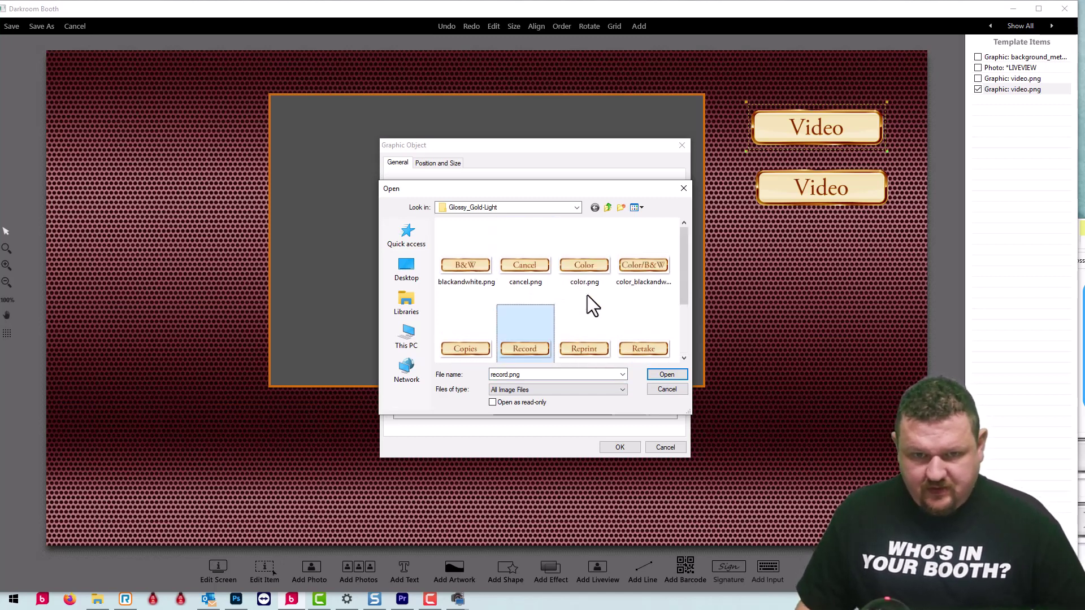
pyautogui.scroll(-1, 544, 279)
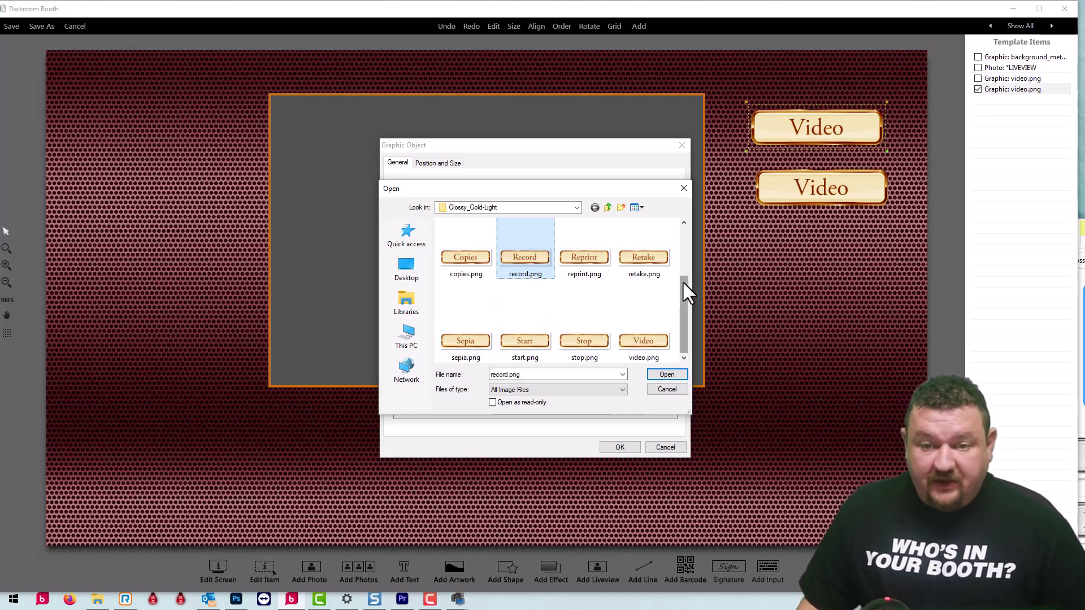
pyautogui.moveTo(683, 280)
pyautogui.mouseDown()
pyautogui.moveTo(686, 219)
pyautogui.moveTo(675, 297)
pyautogui.mouseUp()
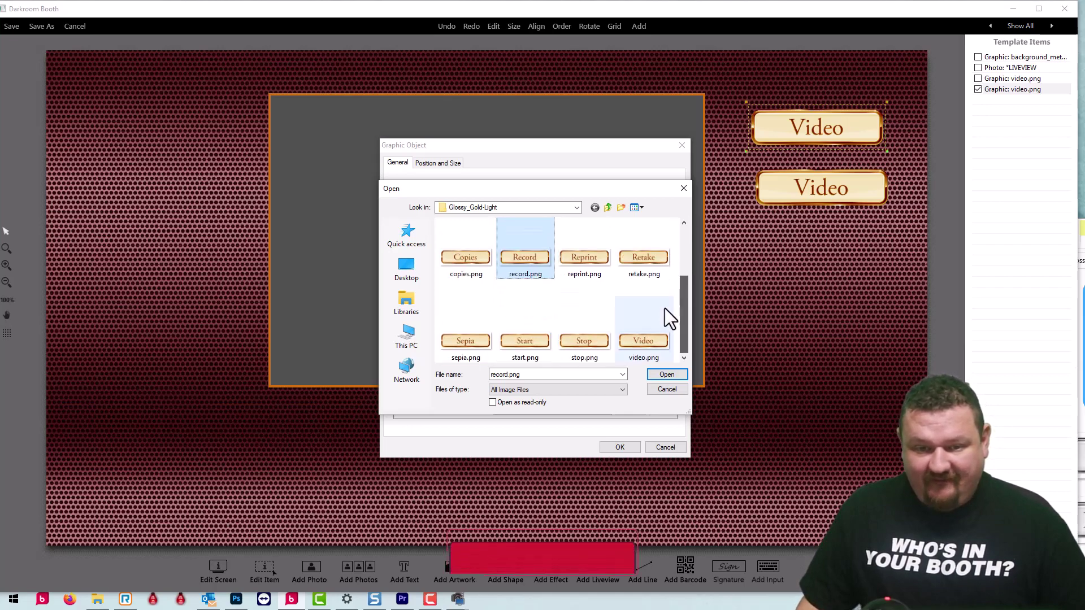
pyautogui.click(515, 346)
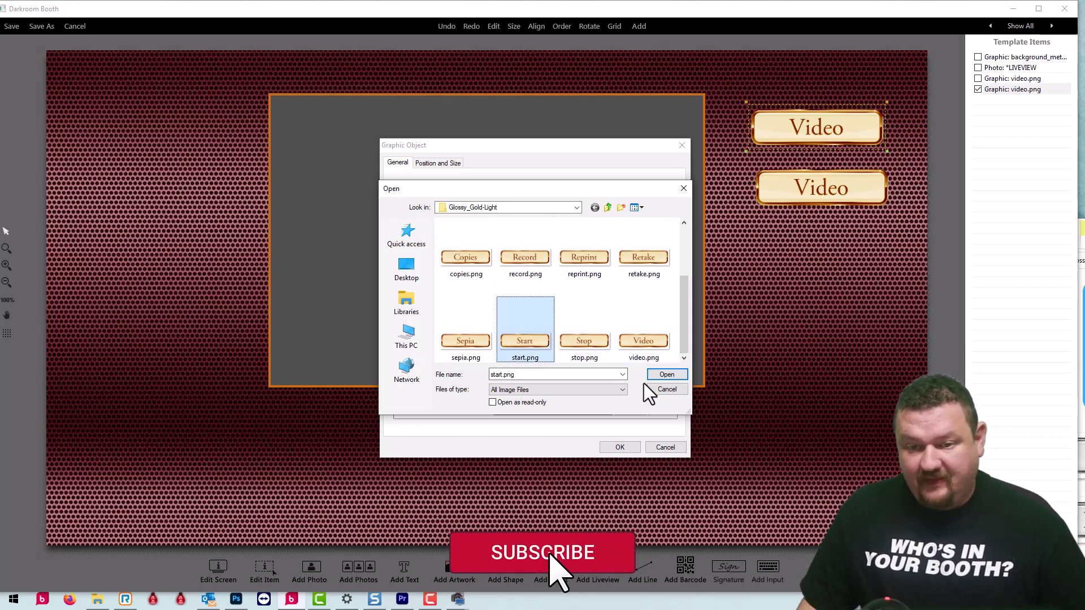
pyautogui.click(669, 375)
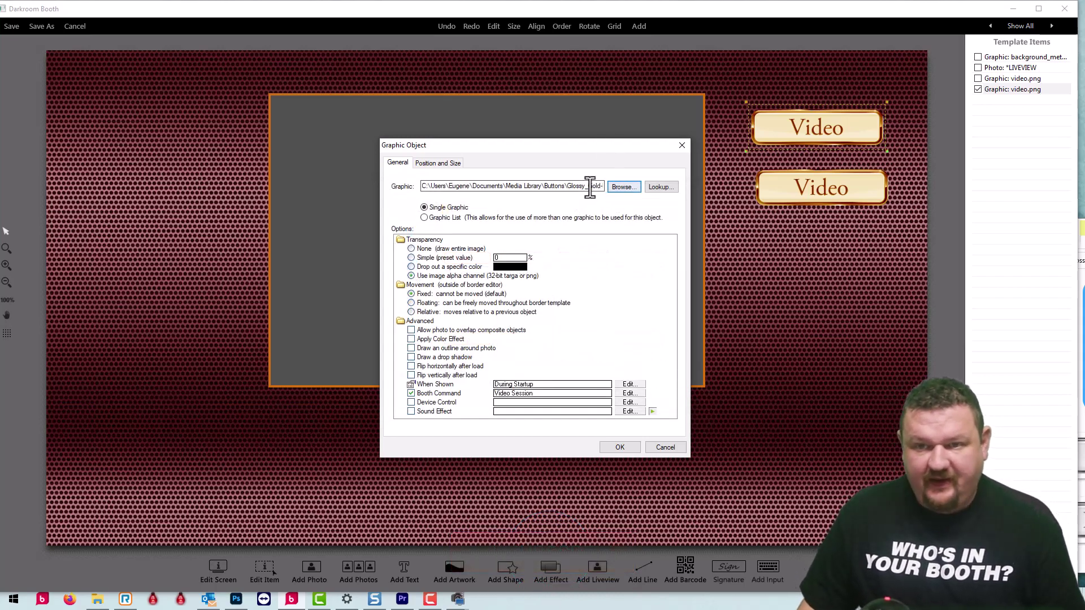
# Change the upper button's booth command to Start Session and apply the graphic object settings
pyautogui.doubleClick(531, 395)
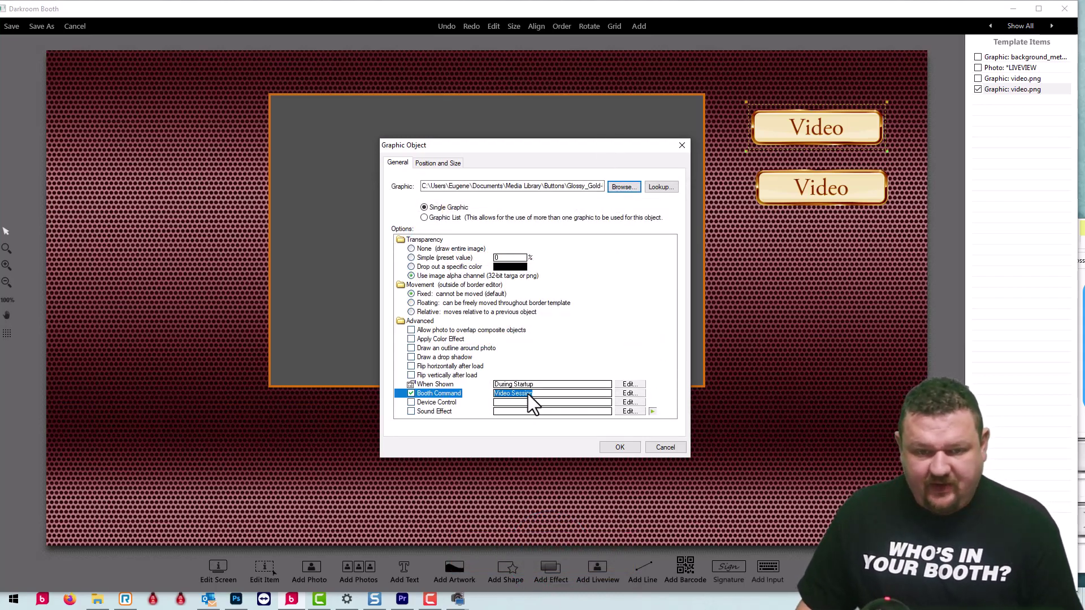
pyautogui.click(490, 258)
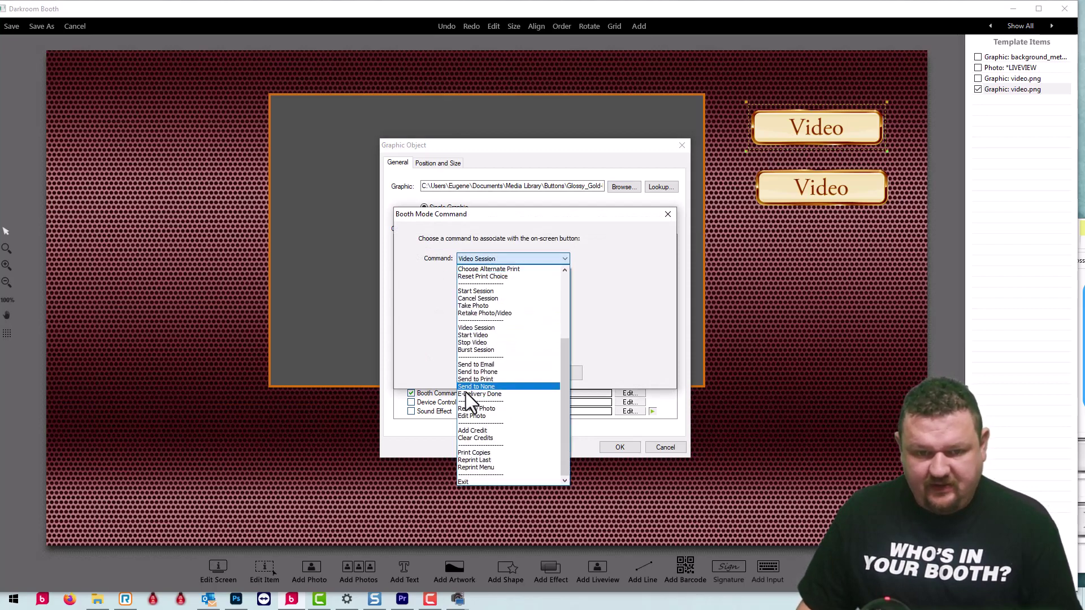
pyautogui.click(483, 290)
pyautogui.click(495, 370)
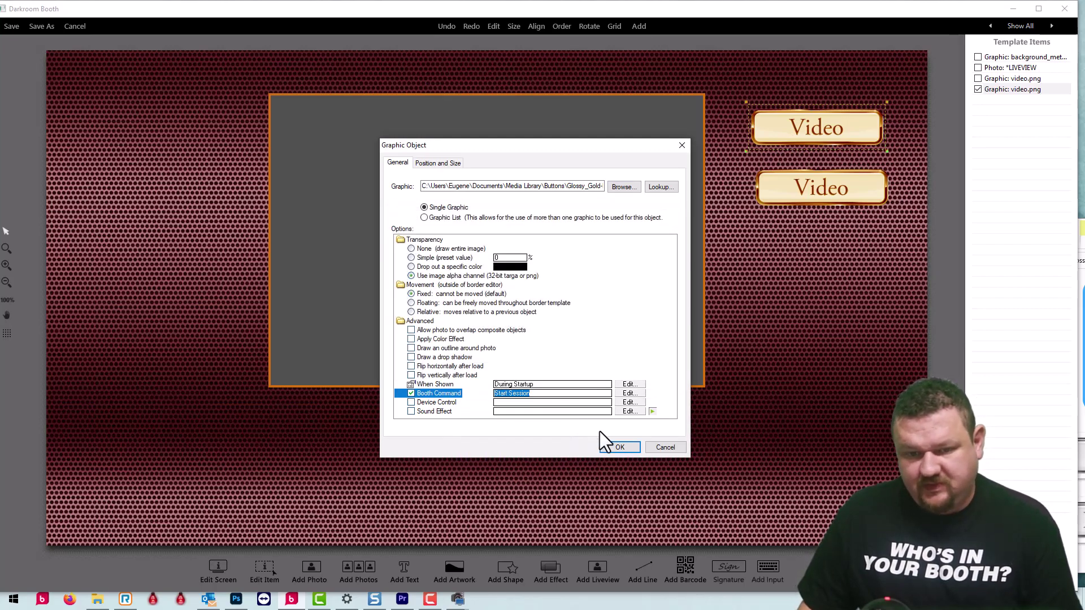
pyautogui.click(620, 447)
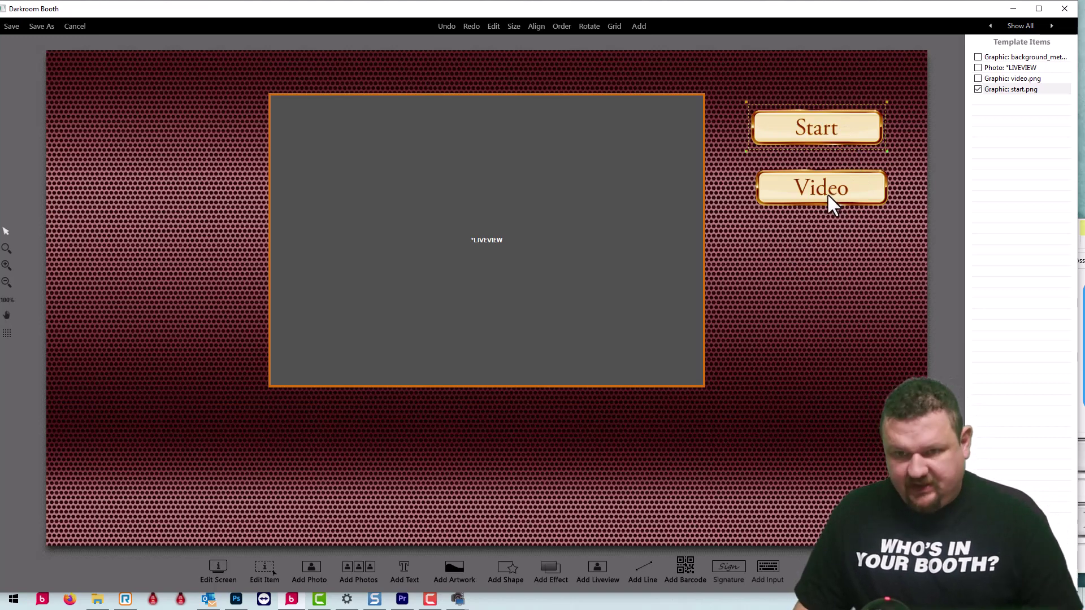
# Line up the Video button directly beneath the Start button and save the screen template
pyautogui.moveTo(828, 196); pyautogui.dragTo(823, 202)
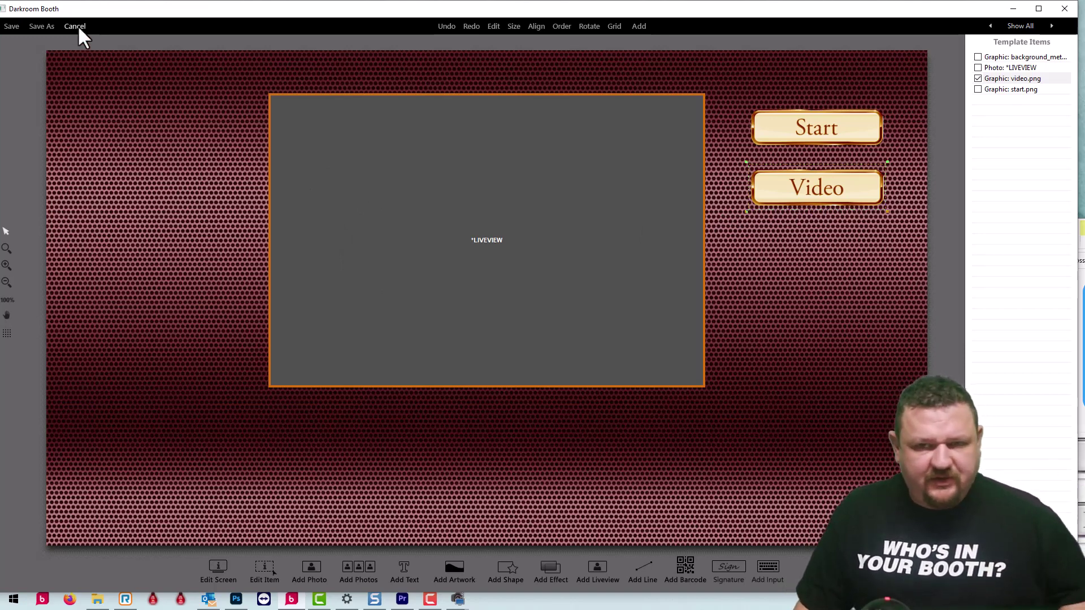
pyautogui.click(11, 26)
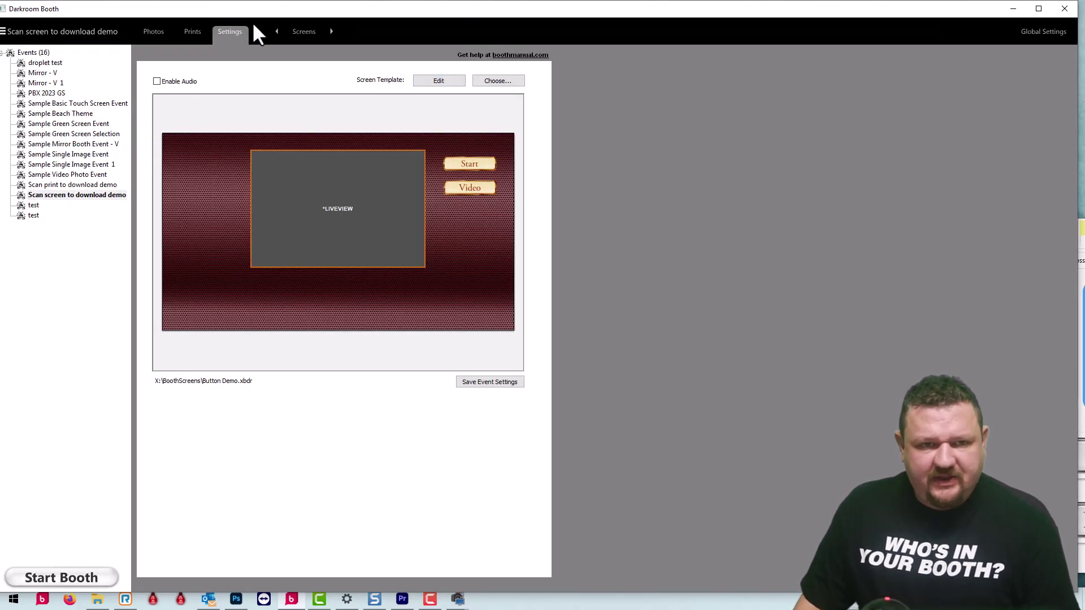
# Check the booth command assigned to the left mouse button in the event's Controls settings, leaving it as is
pyautogui.click(308, 33)
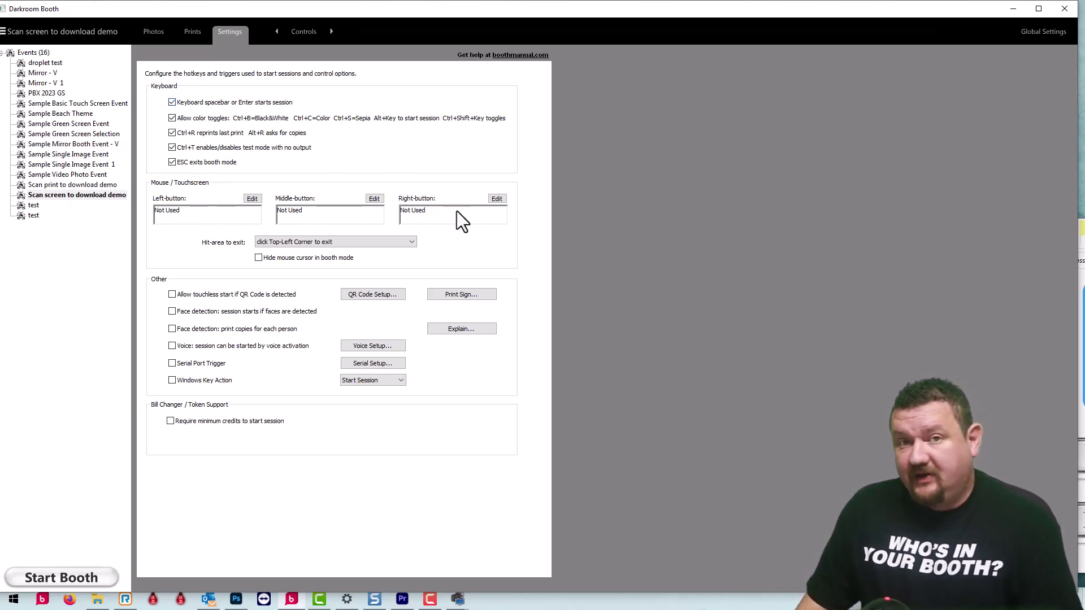
pyautogui.doubleClick(191, 219)
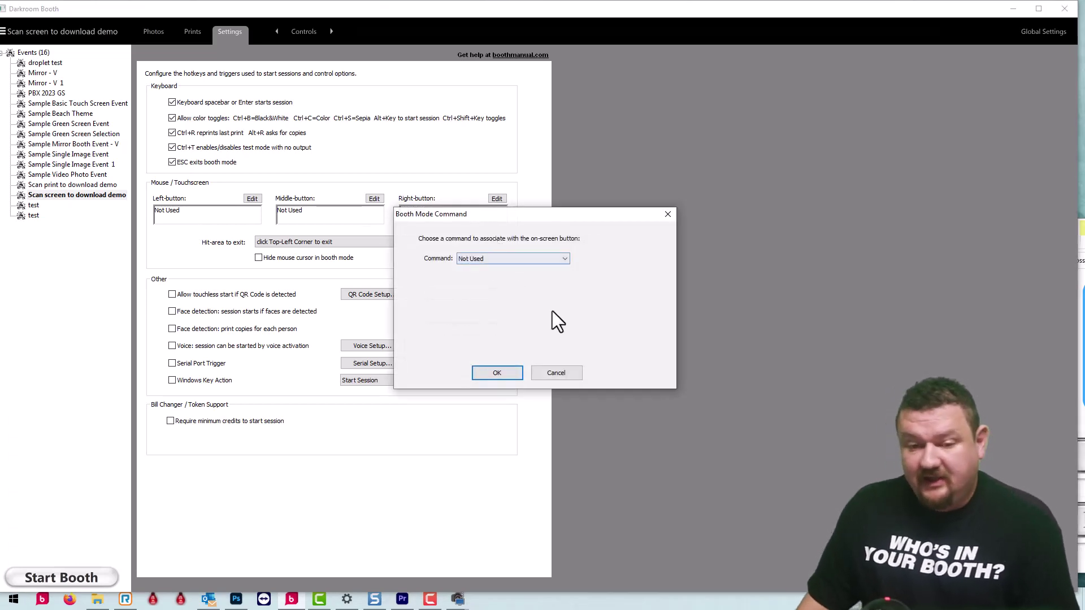
pyautogui.click(567, 375)
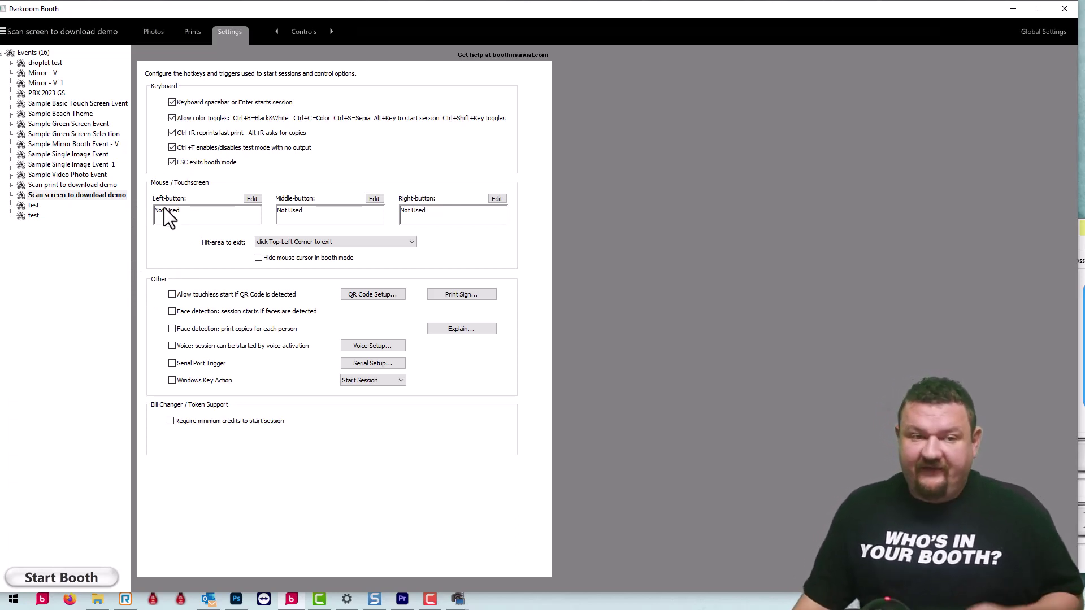
pyautogui.doubleClick(208, 215)
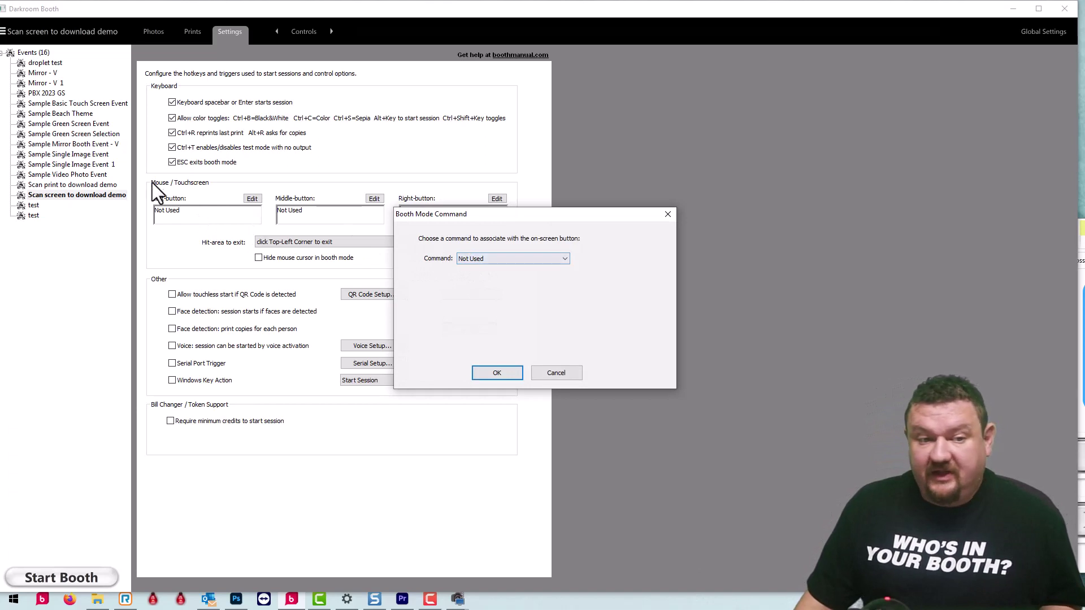
pyautogui.click(556, 373)
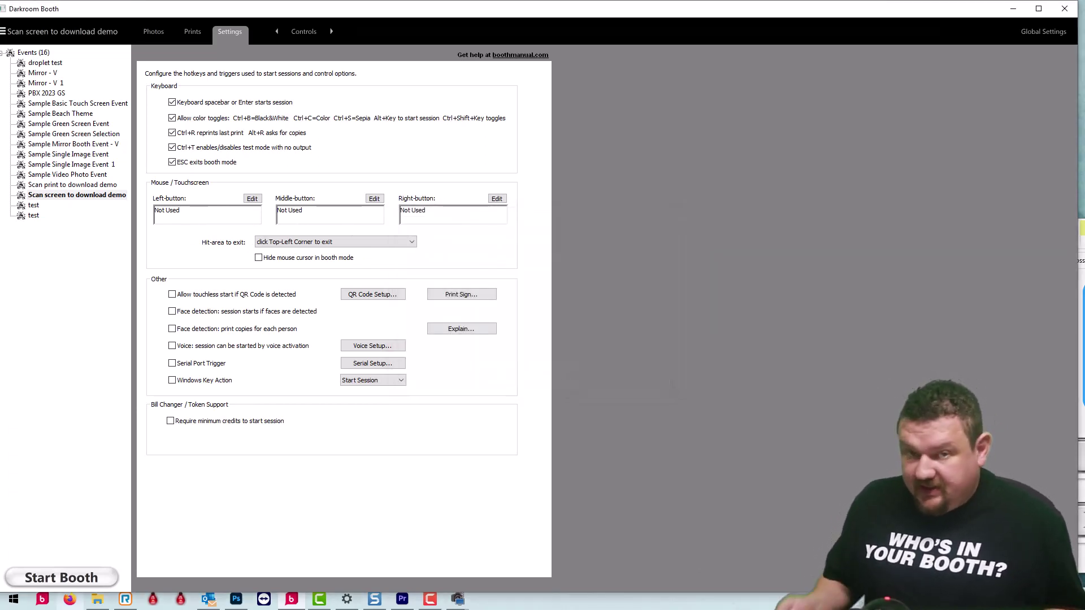